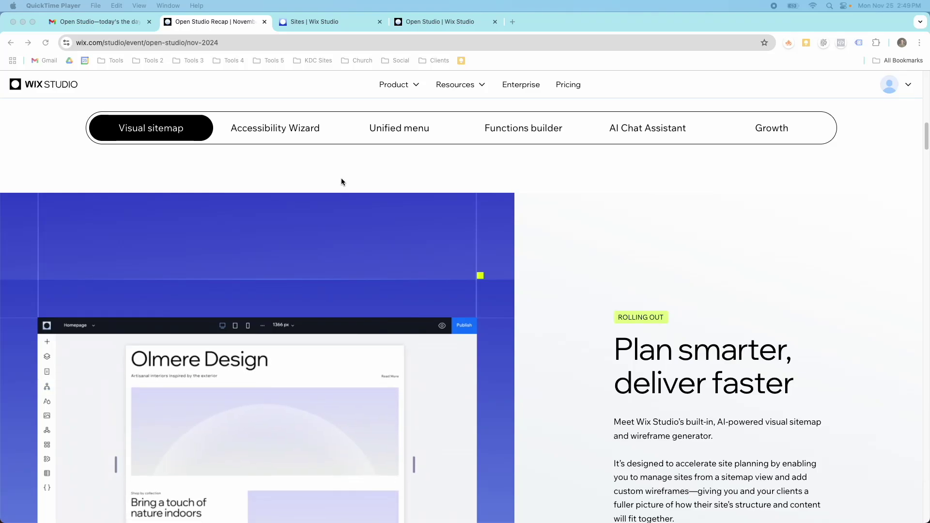
- From the Wix Studio sites dashboard, create a new site using Studio sitemap & wireframes
scroll(341, 182, "down", 1)
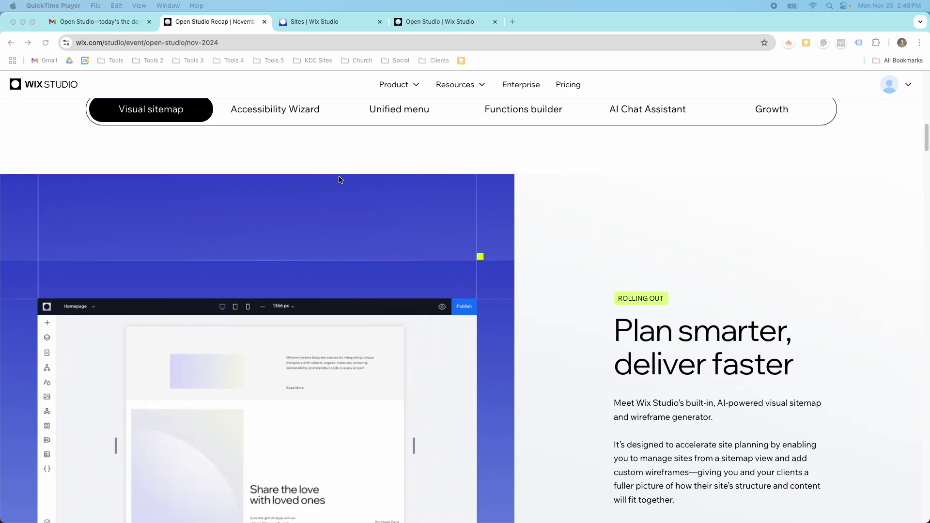
scroll(339, 178, "up", 2)
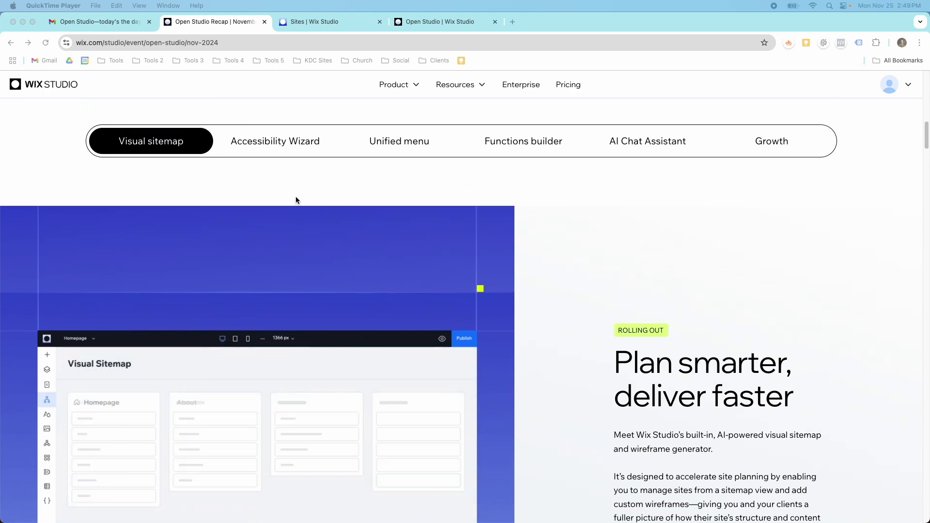
scroll(525, 264, "down", 7)
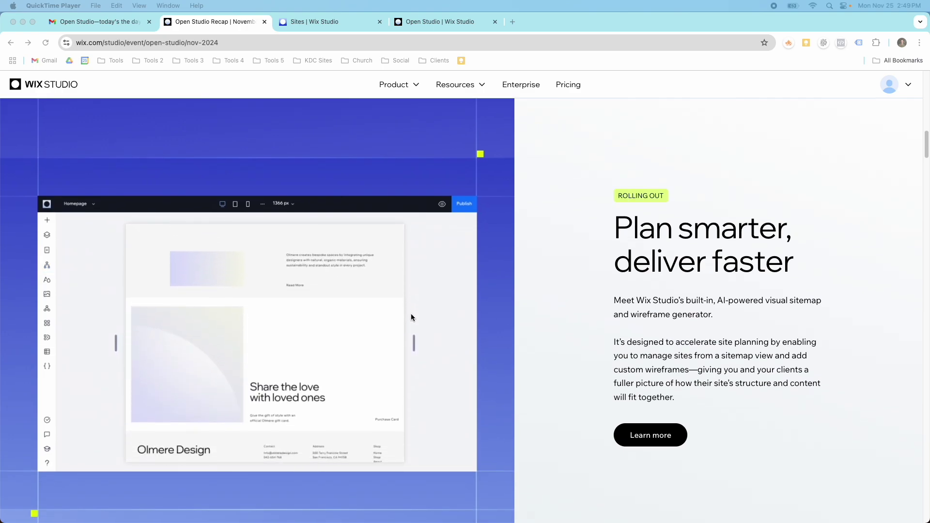
scroll(606, 325, "down", 1)
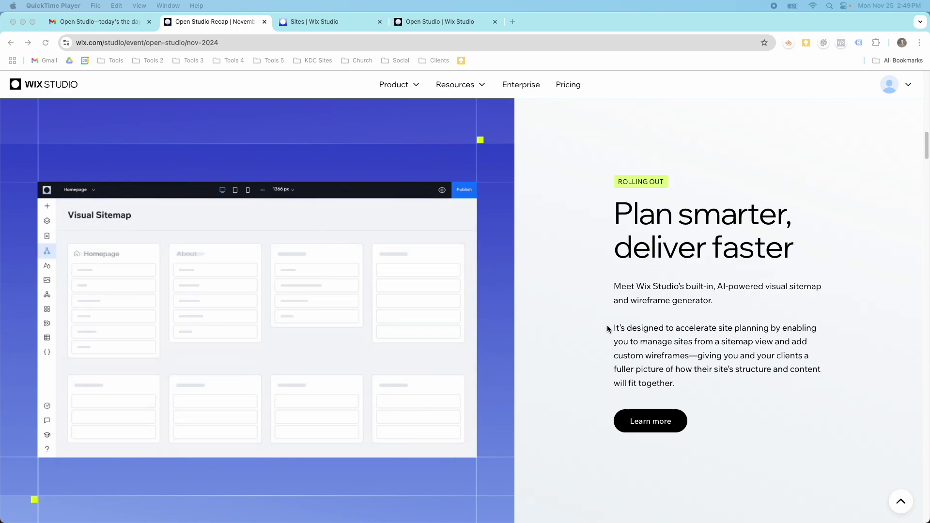
scroll(608, 328, "up", 15)
scroll(609, 333, "up", 4)
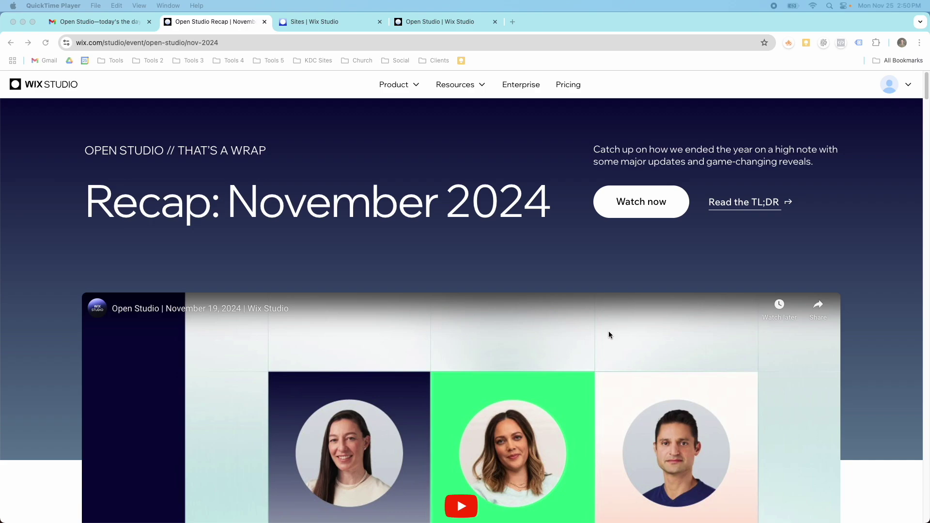
scroll(605, 332, "down", 1)
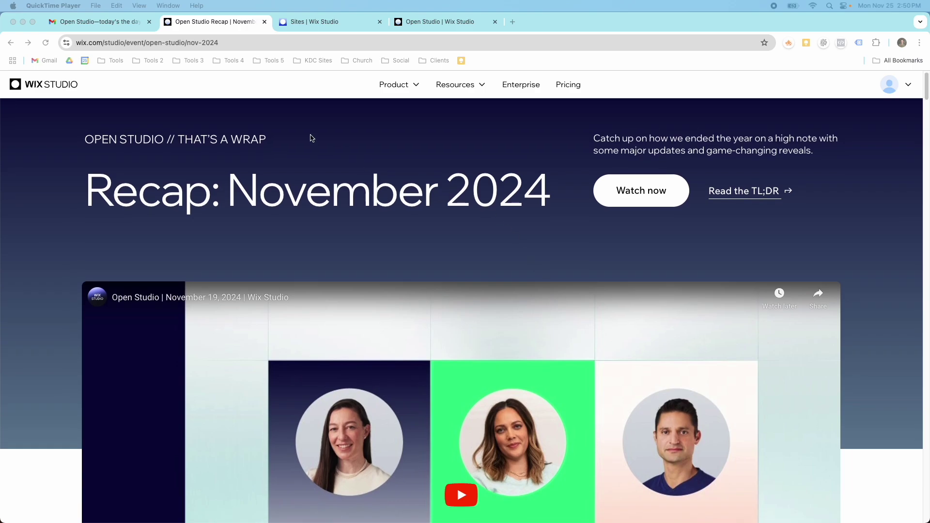
scroll(312, 145, "down", 9)
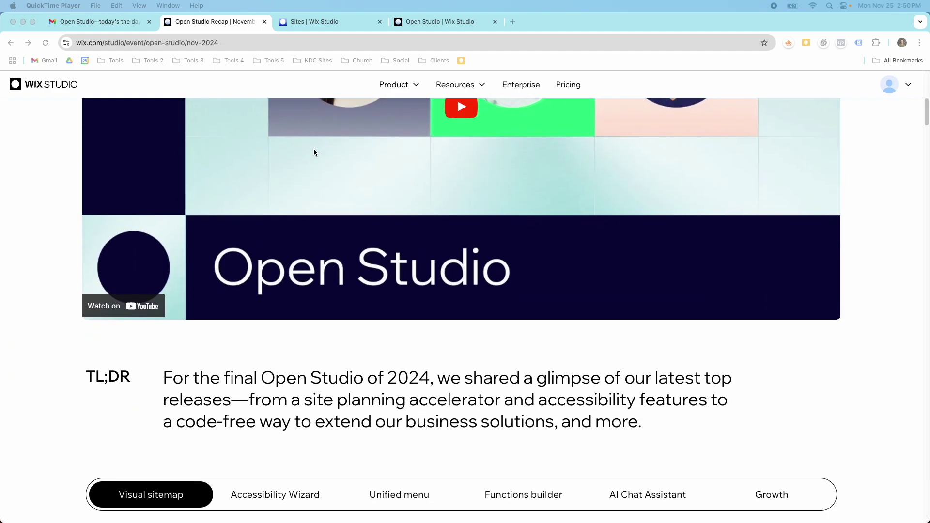
scroll(310, 204, "down", 5)
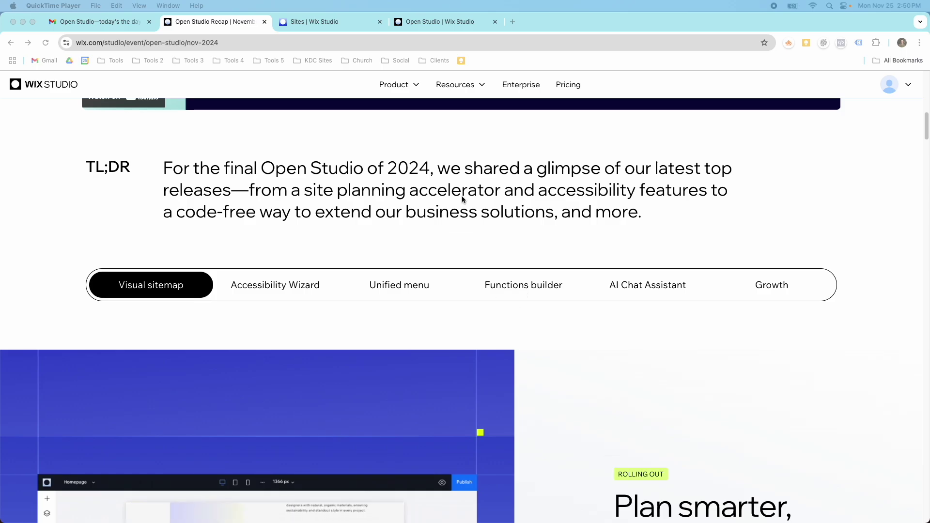
left_click(350, 24)
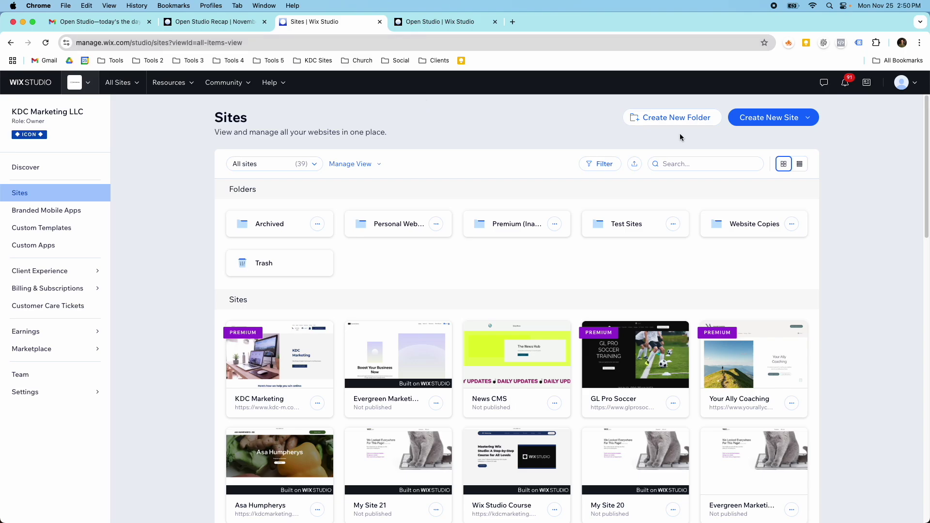
left_click(764, 124)
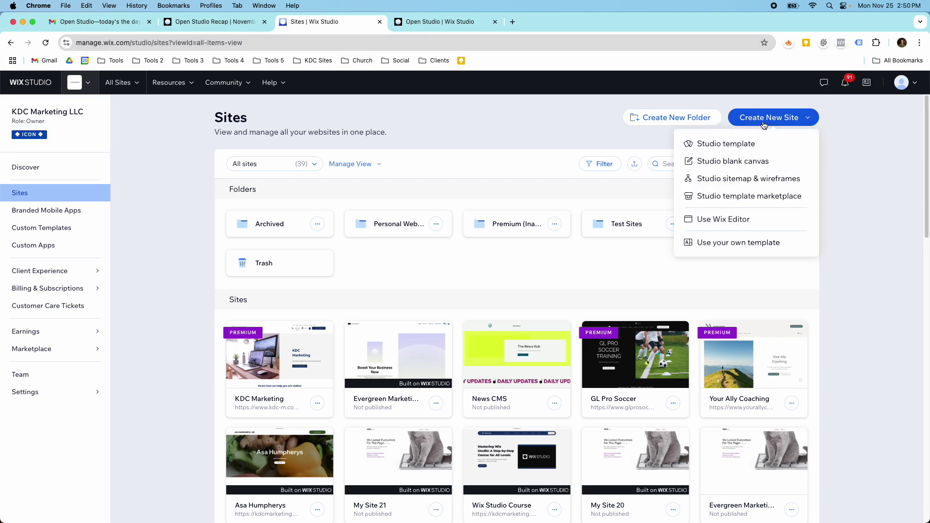
left_click(738, 184)
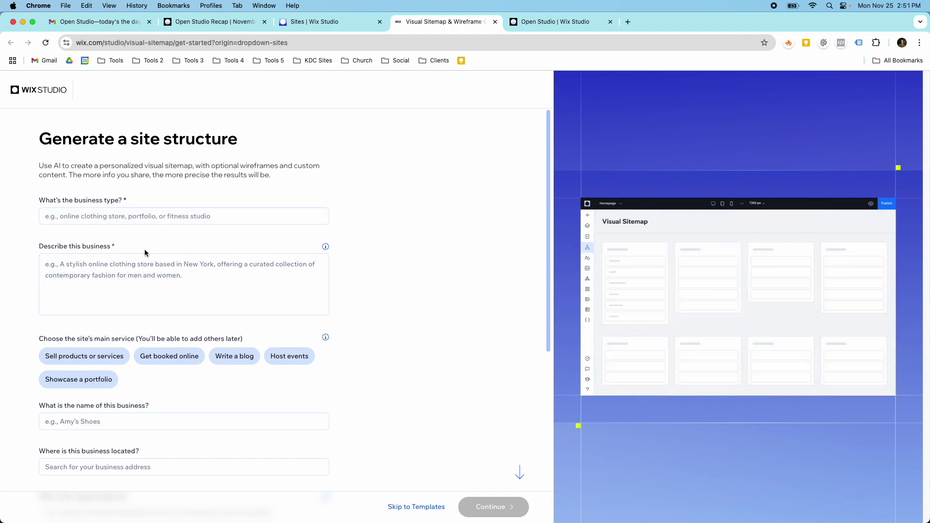
- Type 'Marketing Agen' as the business type and select the Marketing Agency suggestion
scroll(144, 249, "down", 2)
scroll(111, 221, "down", 6)
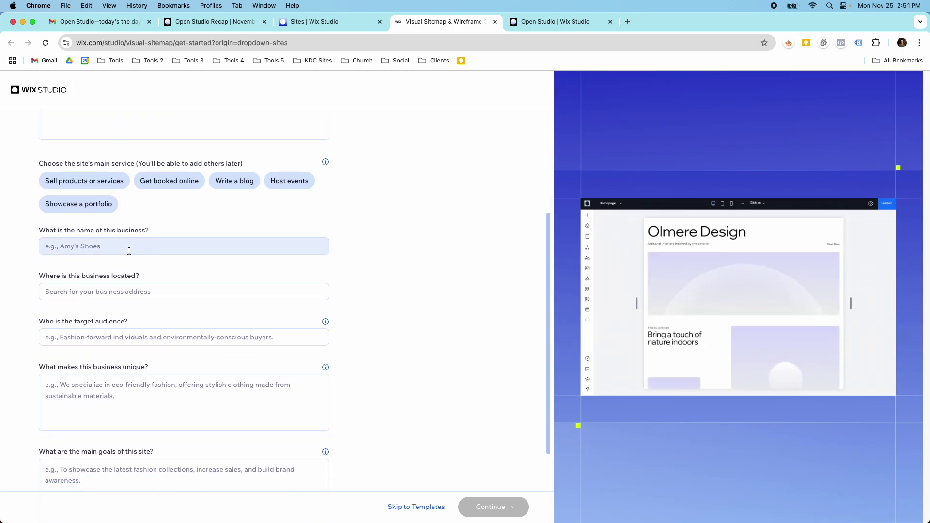
scroll(141, 308, "down", 3)
scroll(141, 311, "up", 10)
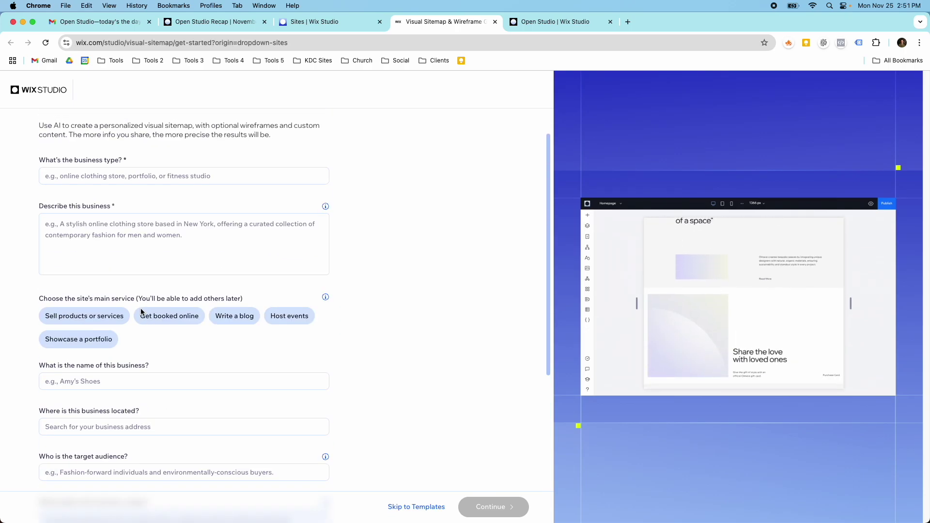
left_click(104, 217)
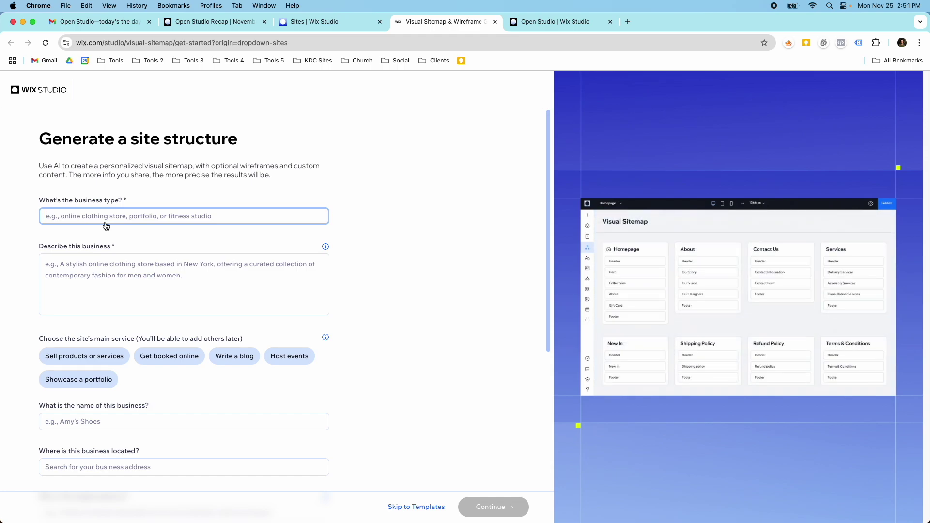
type("Marketing Age")
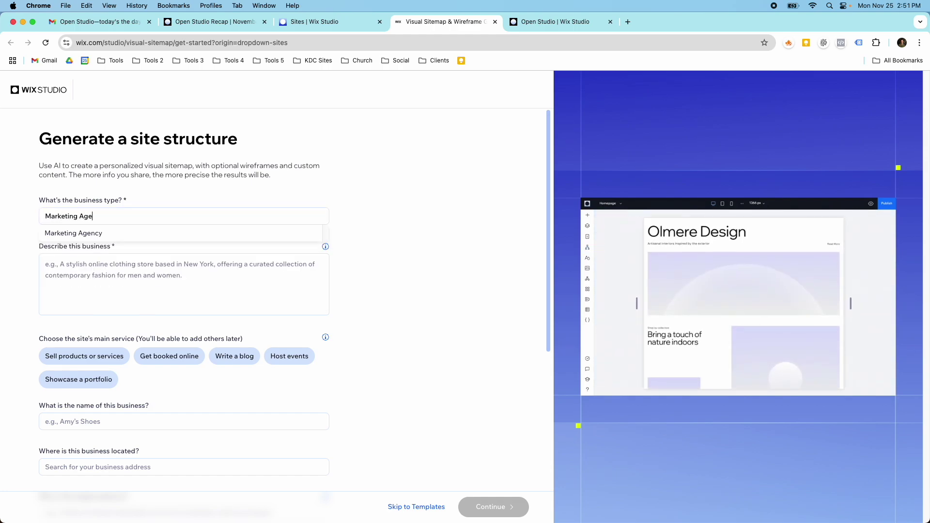
type("n")
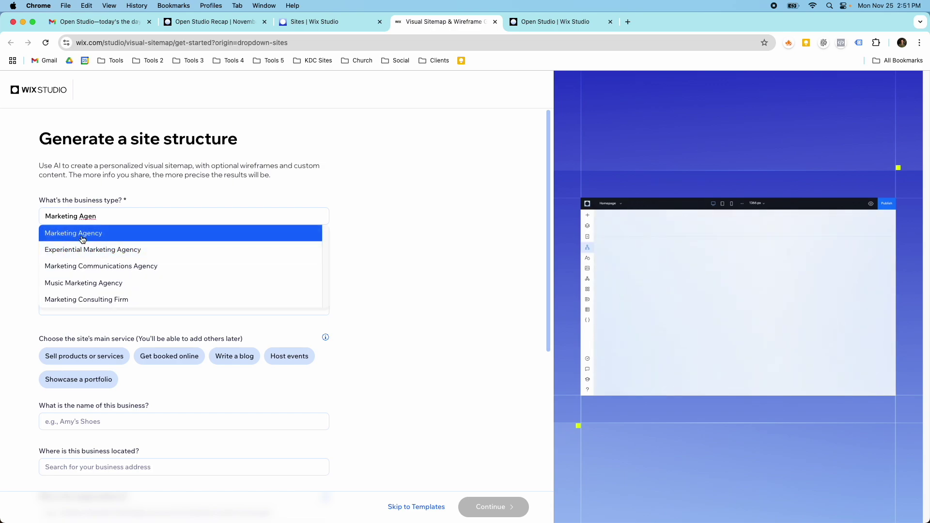
left_click(82, 236)
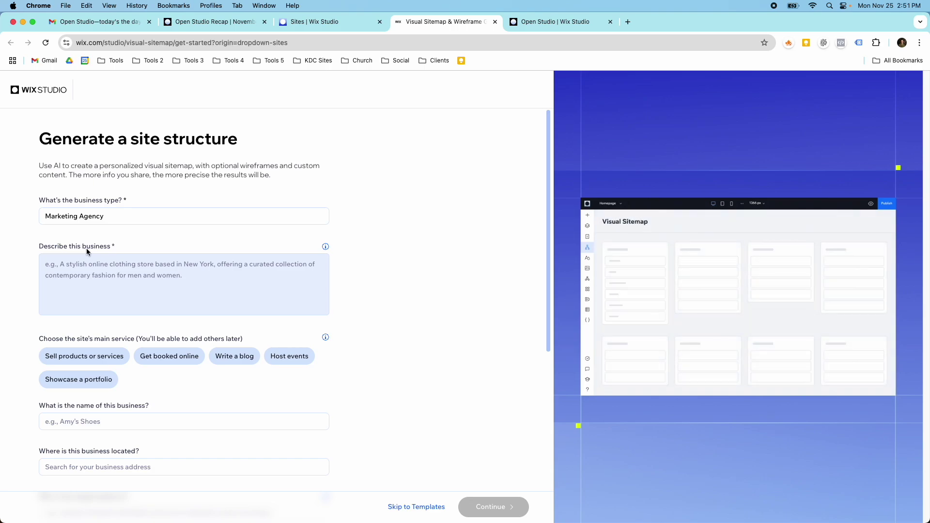
- Describe the business as a Utah, United States web design agency creating stunning websites with Wix Studio
left_click(101, 272)
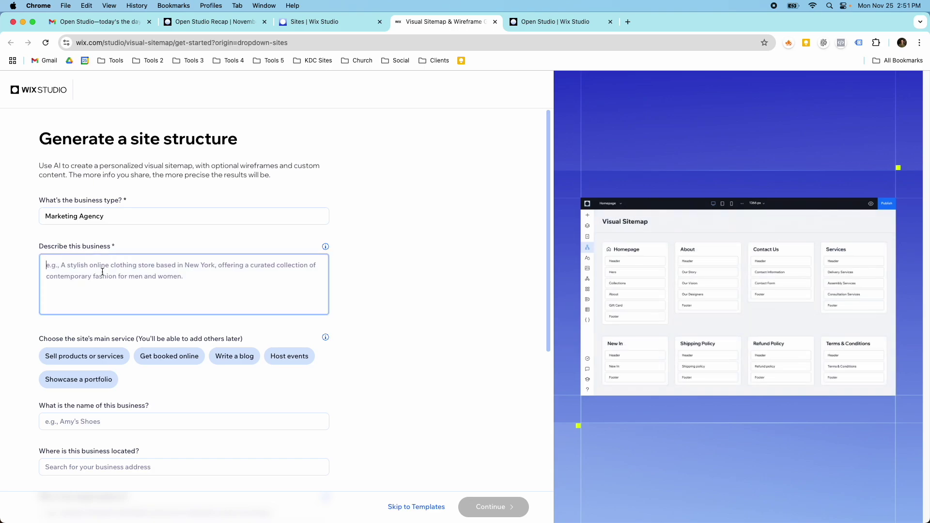
type("A ")
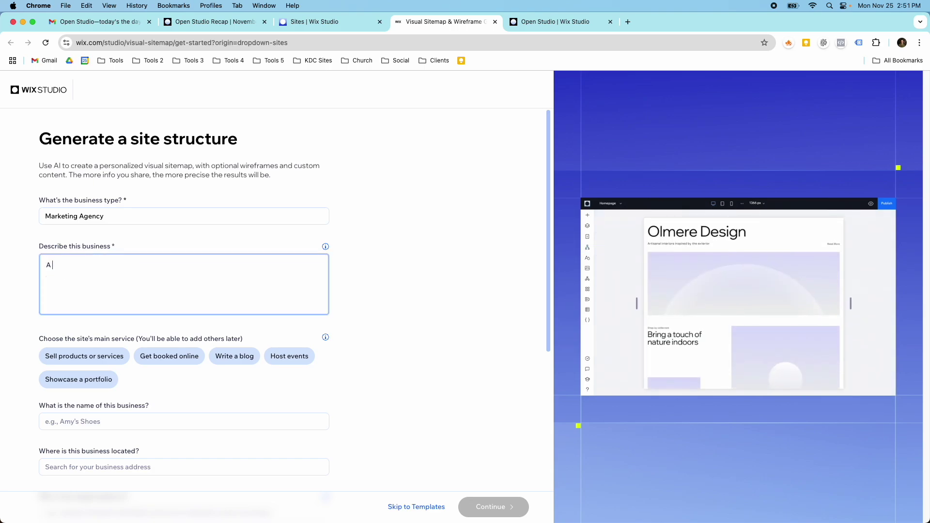
type("web desig")
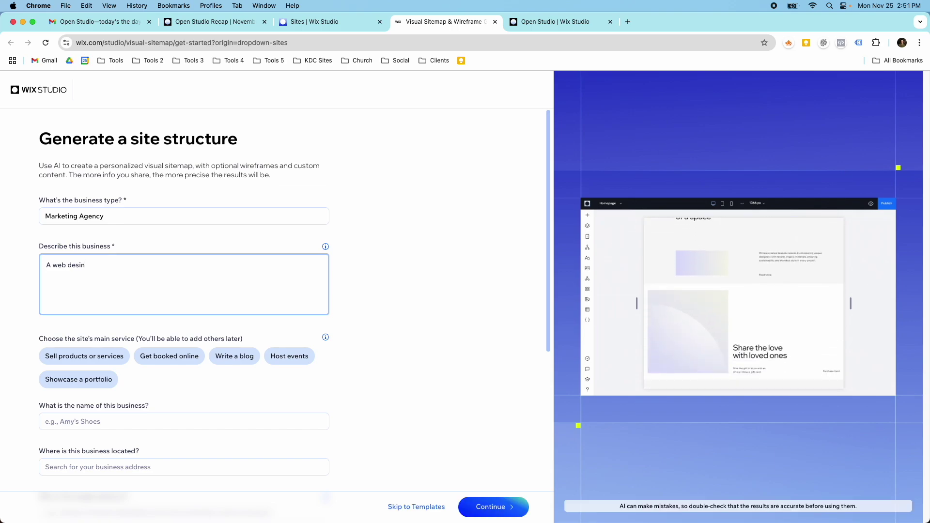
type("n focused nm")
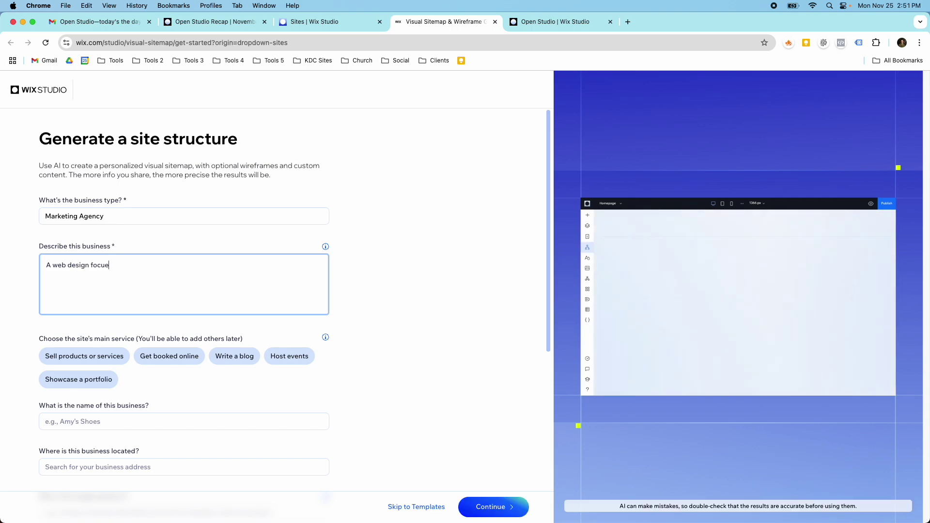
key("BackSpace")
key("BackSpace")
key("BackSpace")
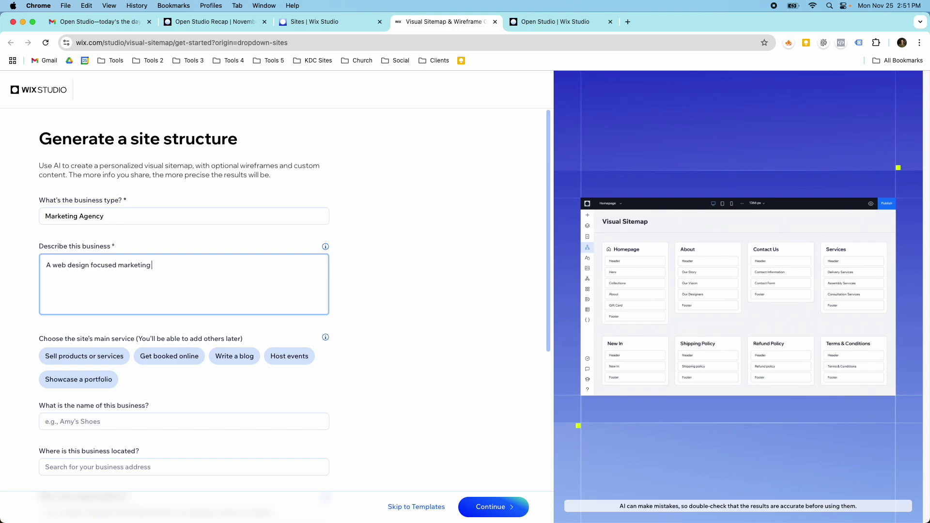
type("cy based ")
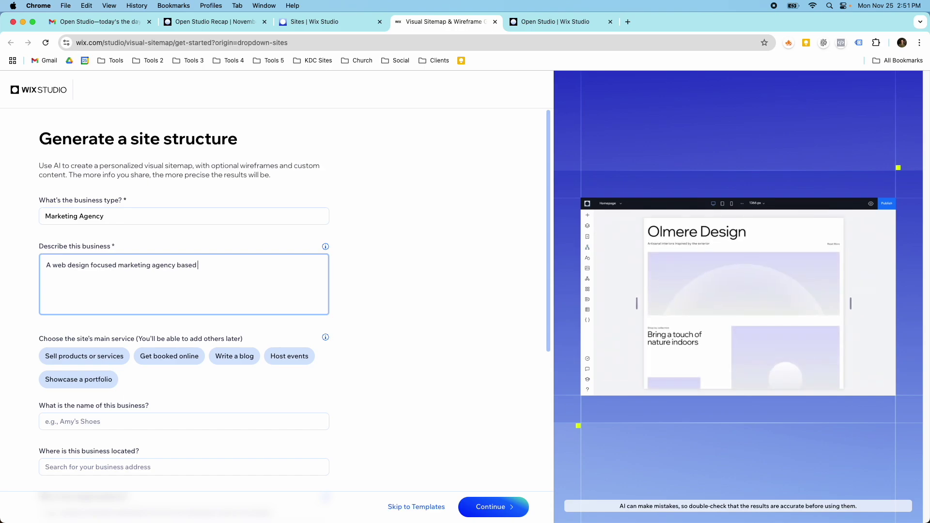
type("out of utah")
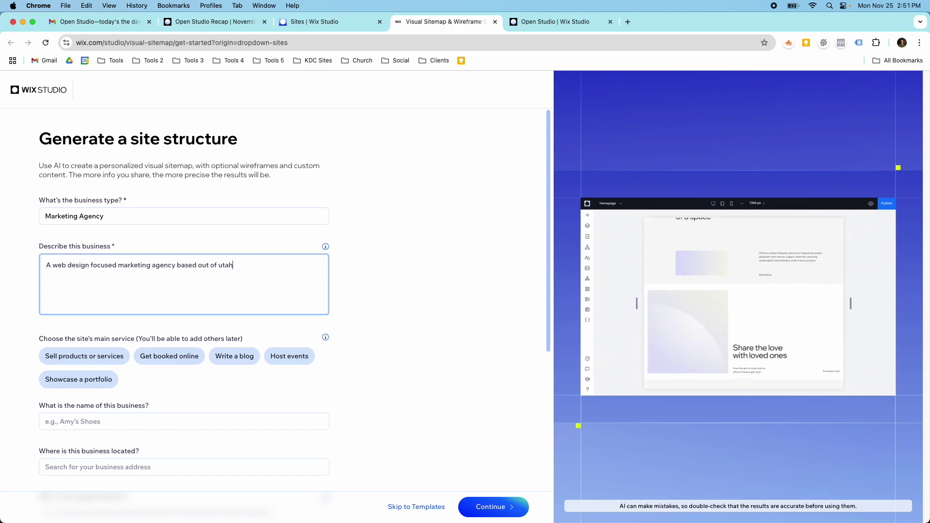
key("BackSpace")
key("BackSpace")
type("tah, United State")
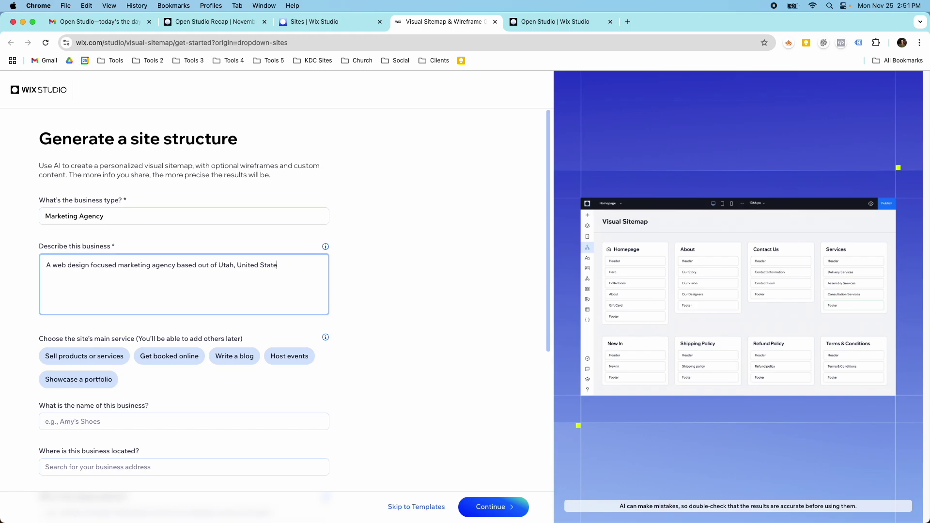
type("s. We focus o")
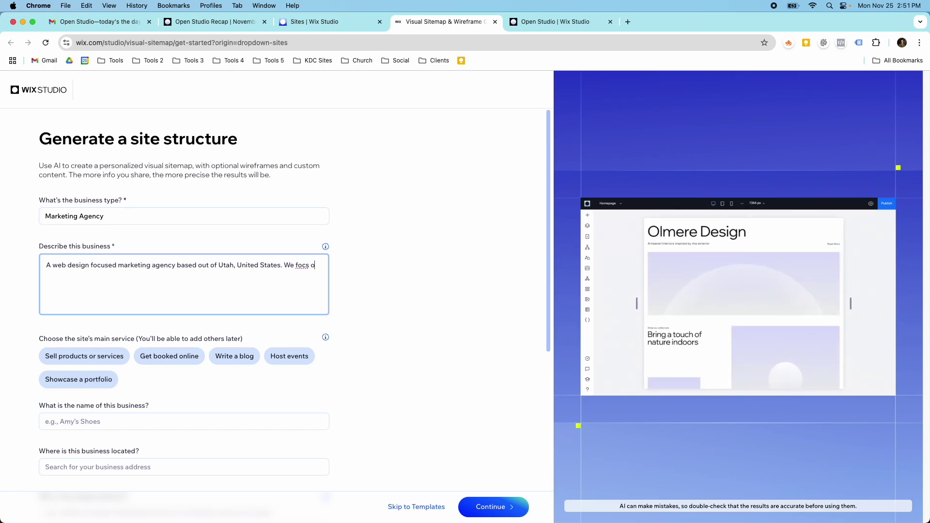
key("BackSpace")
key("BackSpace")
key("BackSpace")
key("BackSpace")
type("us on creatin")
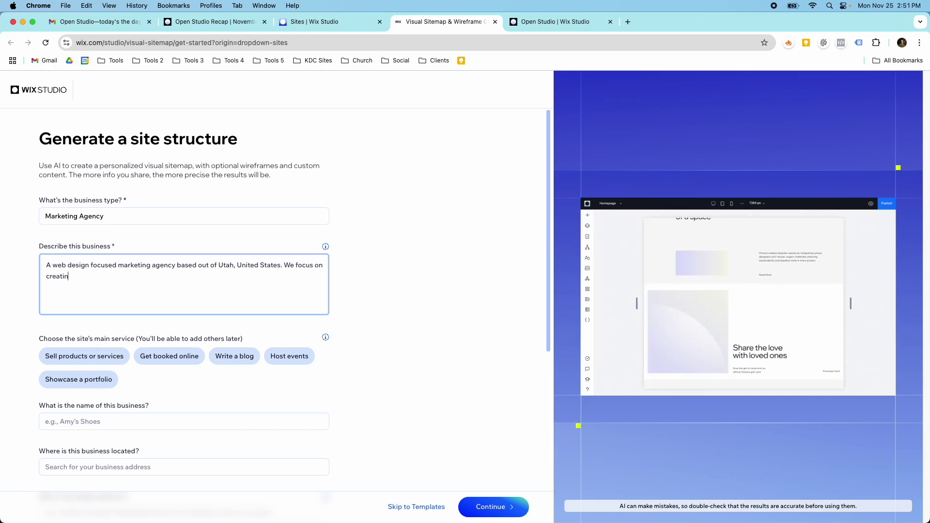
type("g suun")
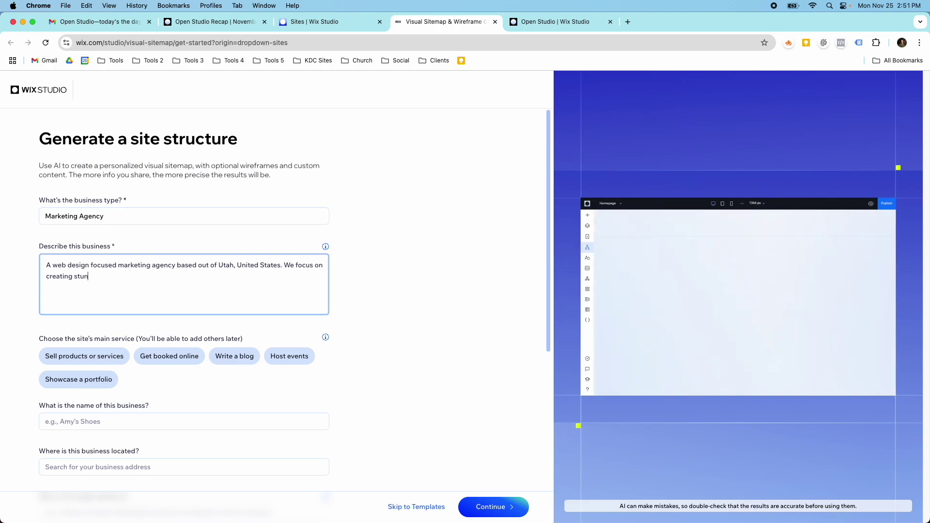
type("ning ebsites with Wix S")
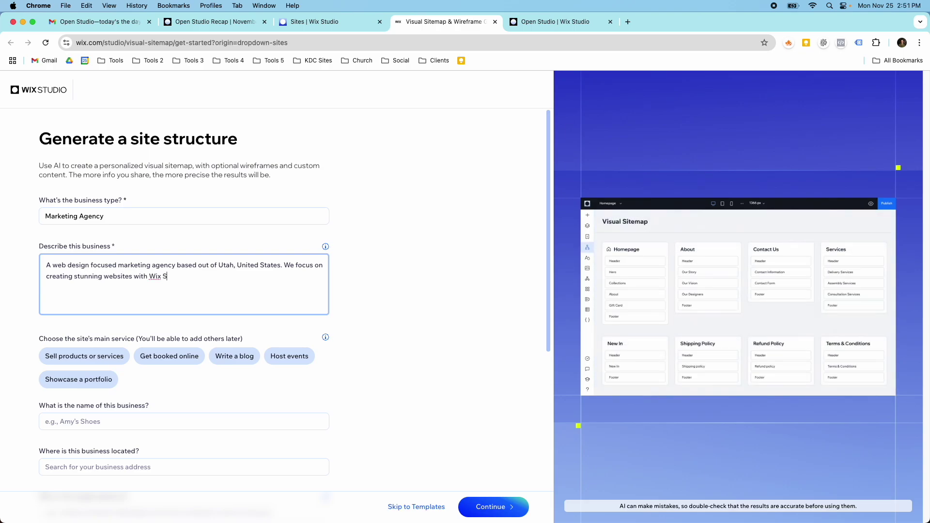
type("tudio")
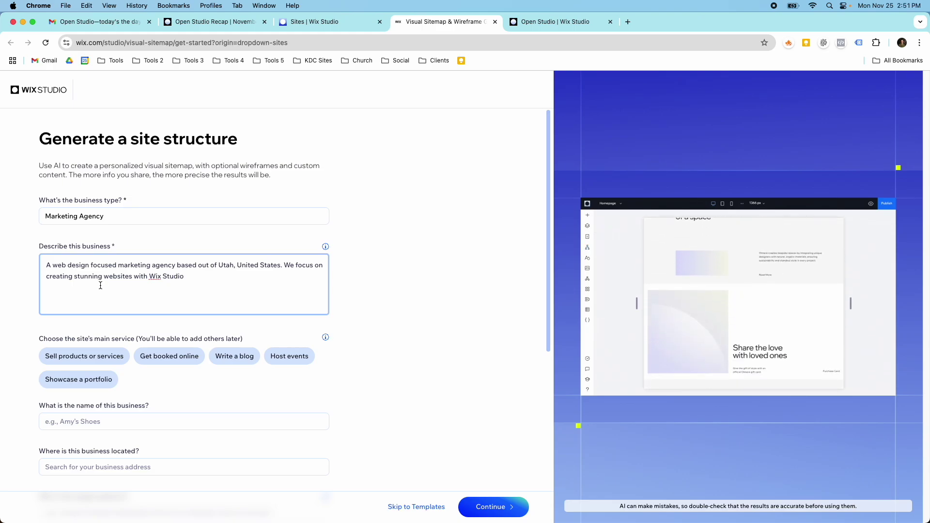
scroll(101, 286, "down", 2)
- Make Showcase a portfolio the main service and name the business KDC Marketing
left_click(144, 309)
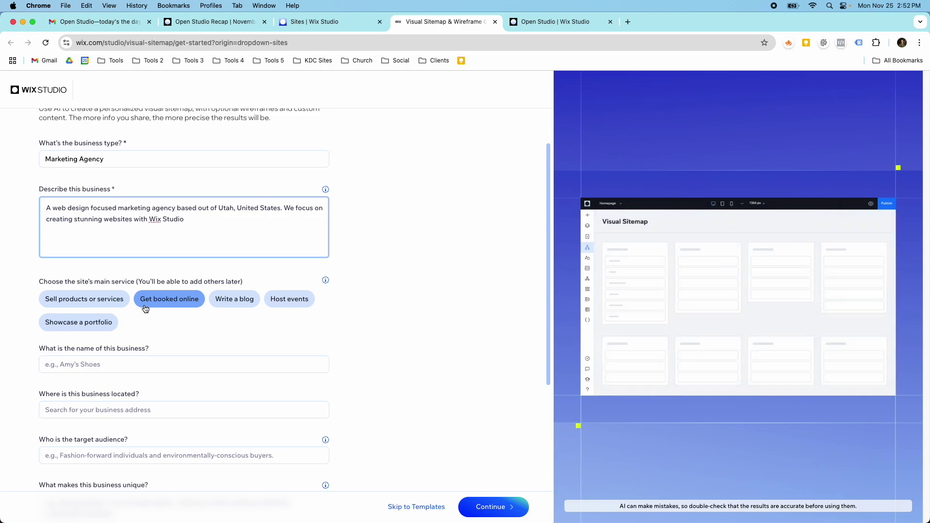
left_click(233, 298)
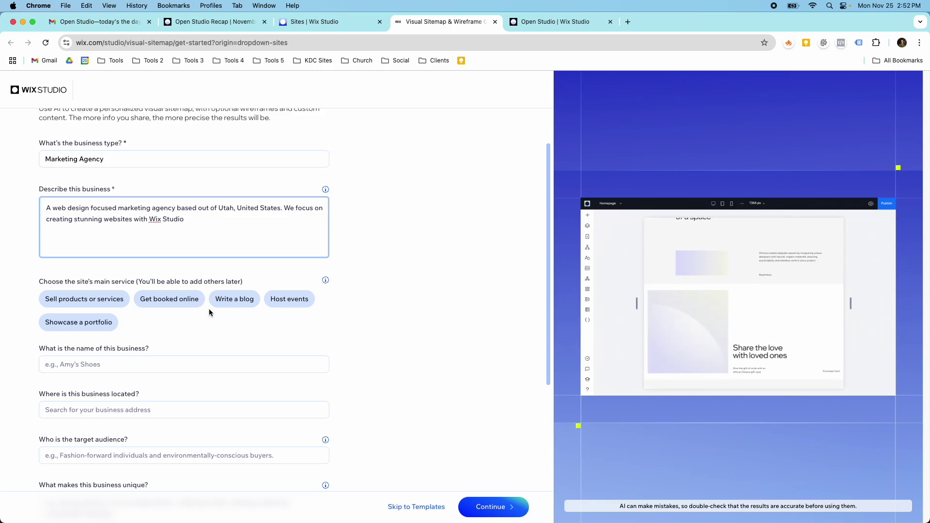
left_click(94, 324)
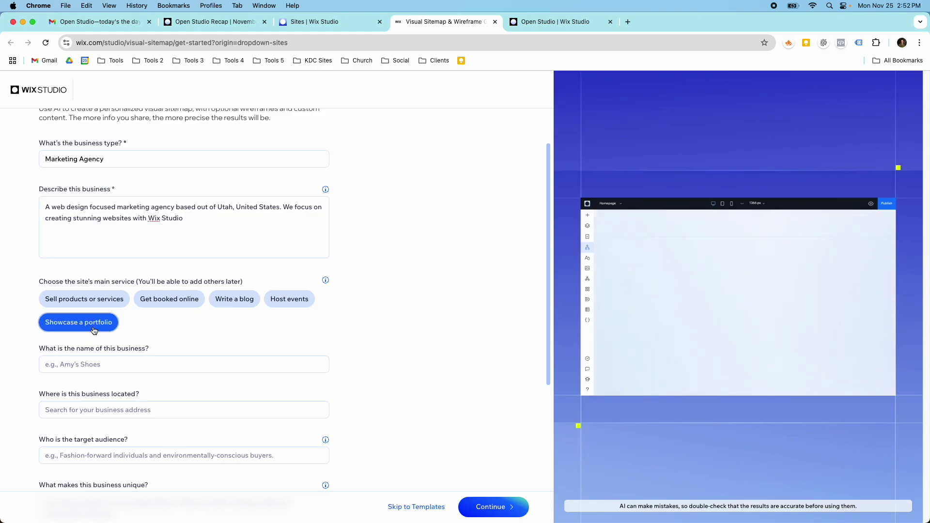
left_click(123, 364)
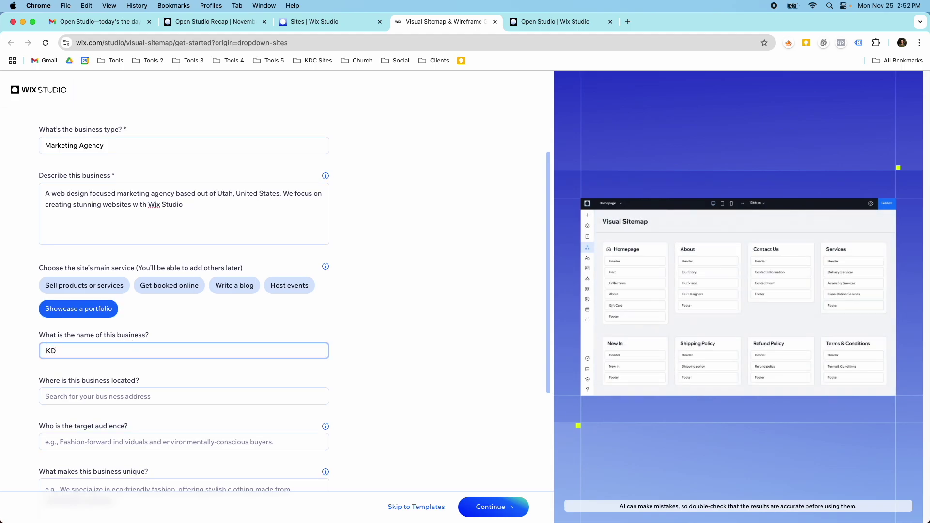
type("KDC Mark")
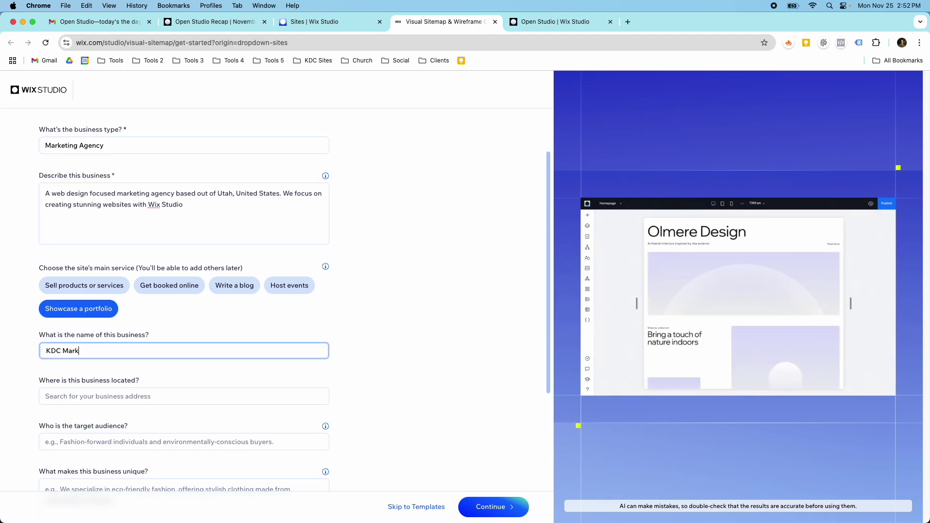
type("eting")
- Set the location to Utah, USA and the target audience to health and wellness professionals
scroll(110, 374, "down", 2)
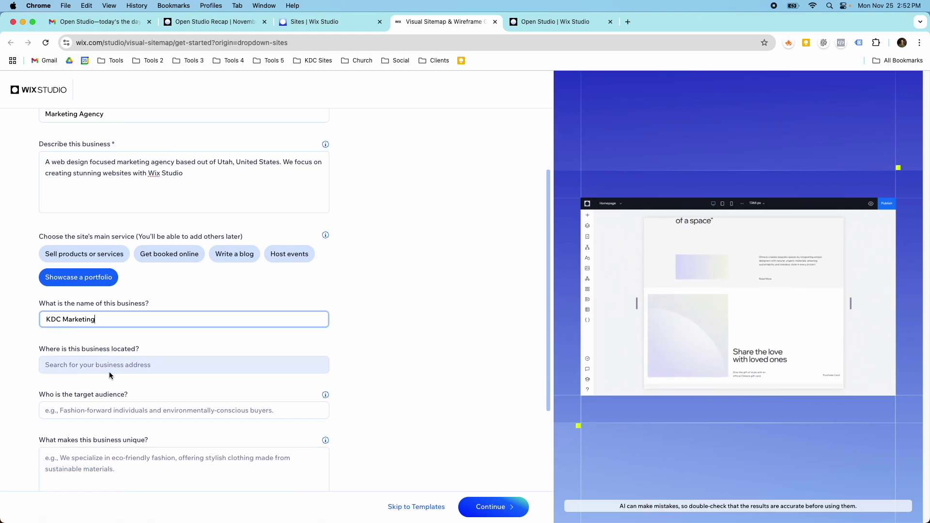
left_click(103, 359)
type("utah")
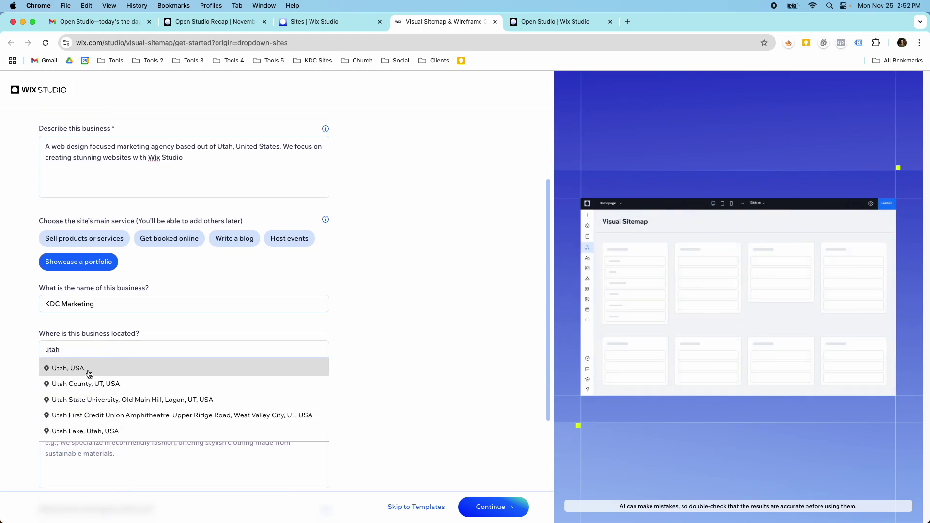
left_click(89, 375)
scroll(109, 383, "down", 3)
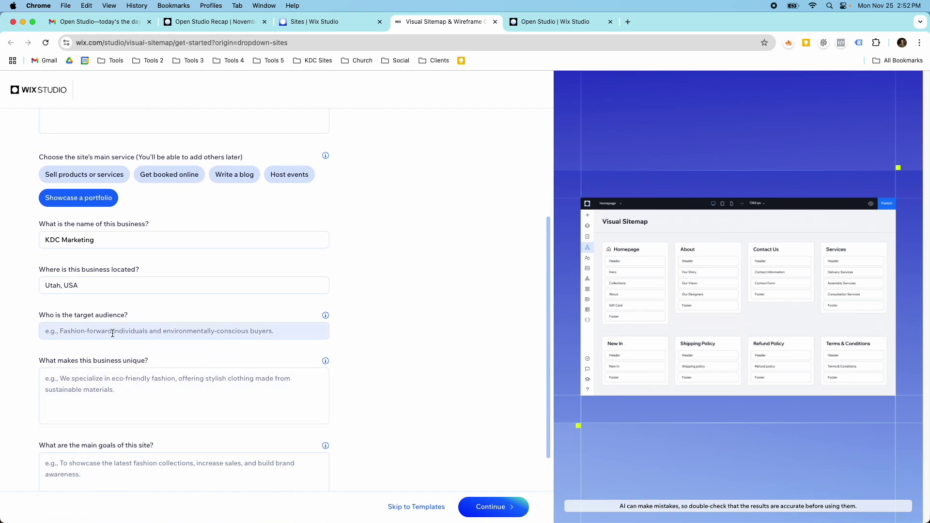
left_click(112, 334)
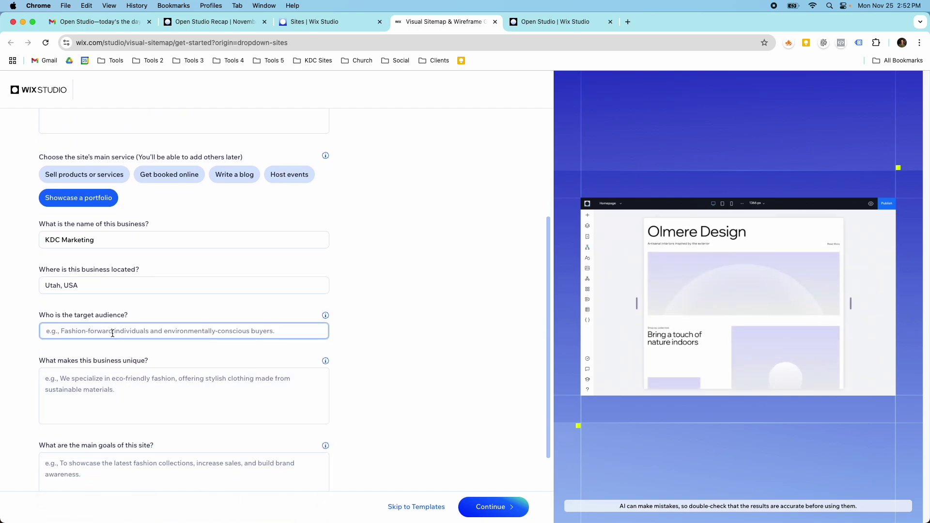
type("Health an")
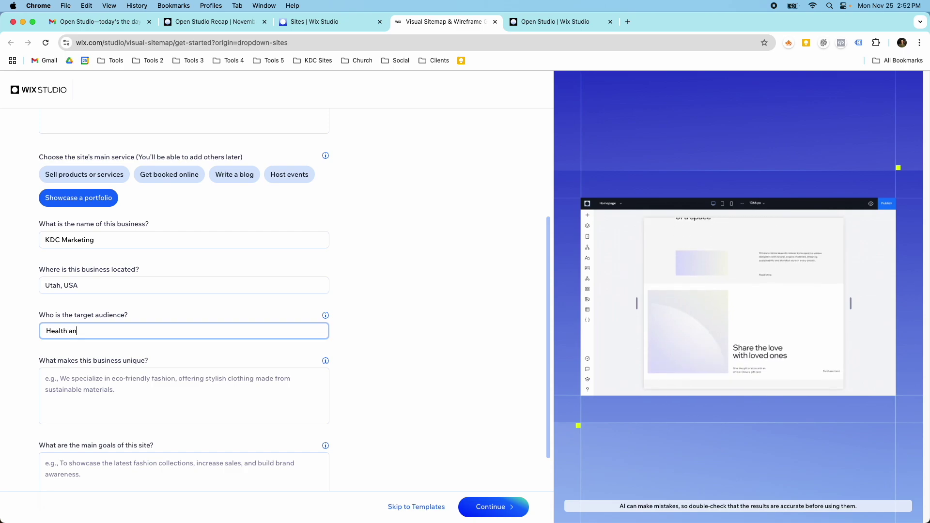
type("d ")
type("Wellnes")
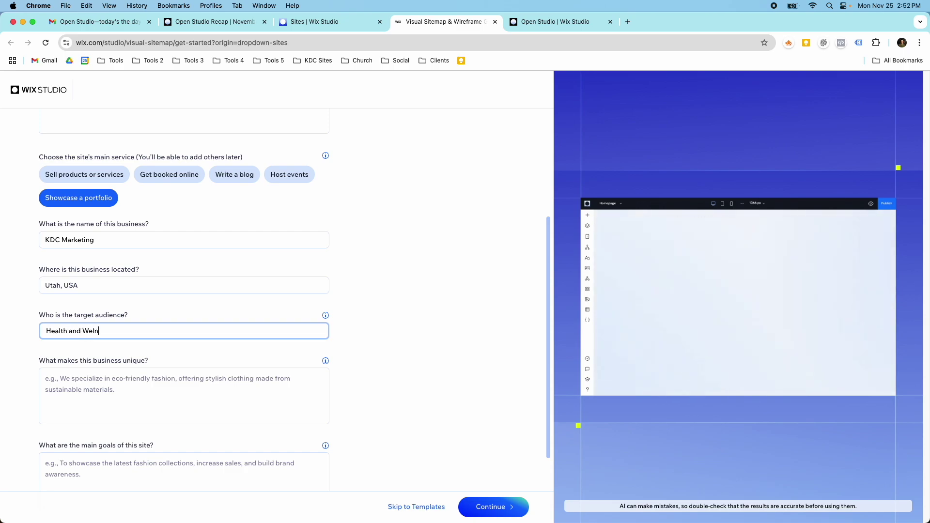
type("s professionals")
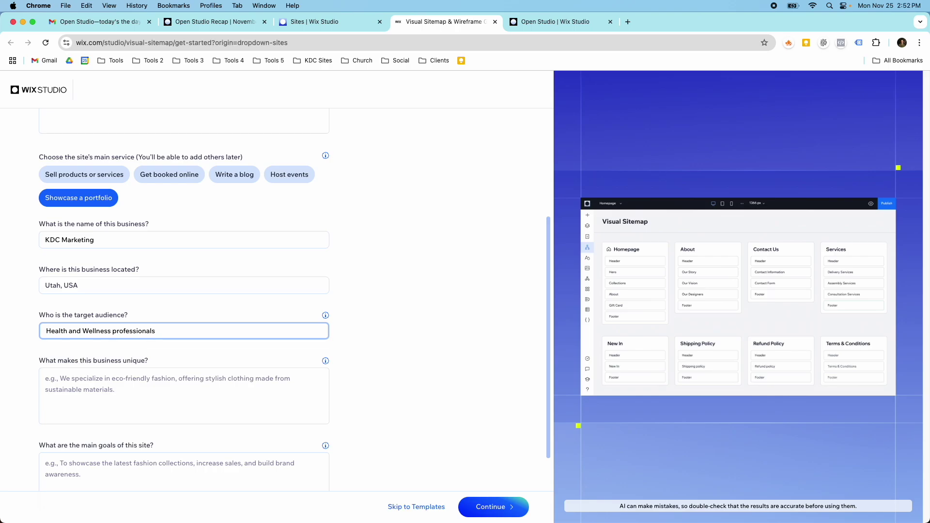
key("Tab")
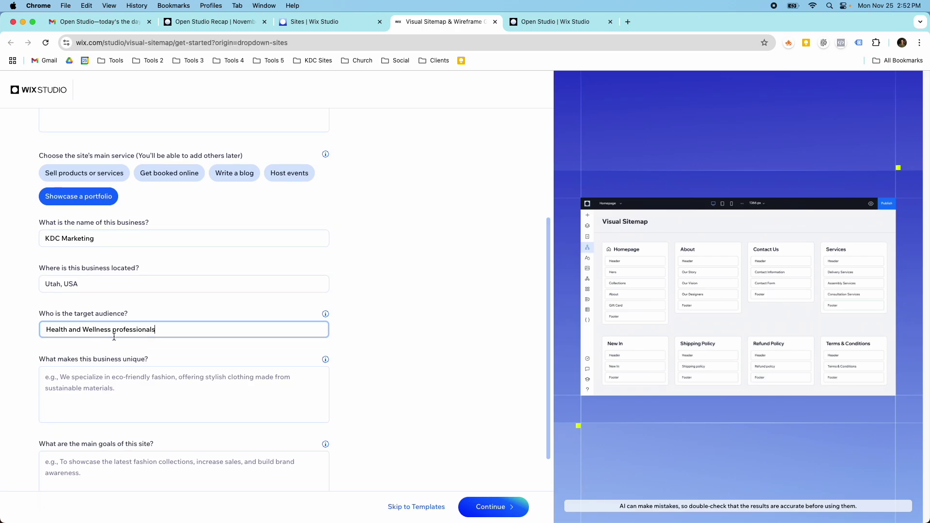
- Answer what makes the business unique, mentioning innovation and getting results
scroll(130, 339, "up", 2)
scroll(129, 339, "up", 2)
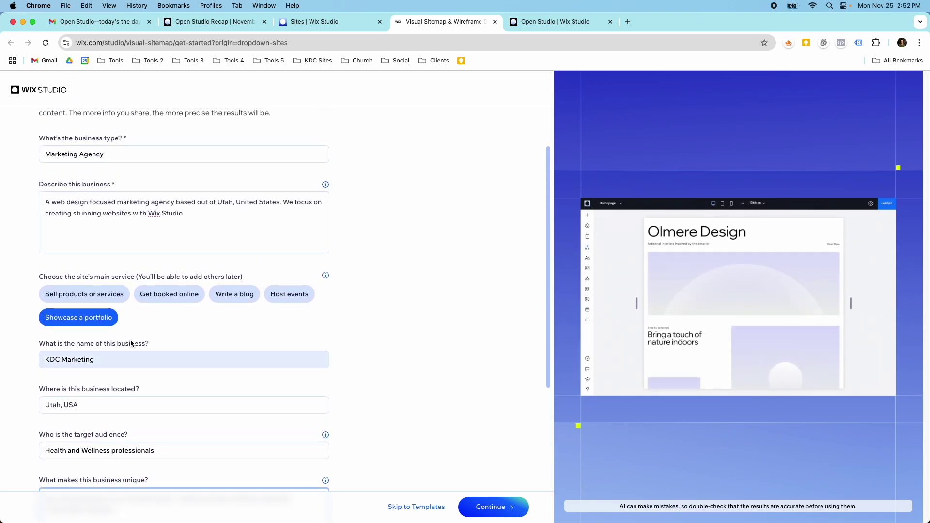
scroll(129, 339, "down", 5)
type("We co")
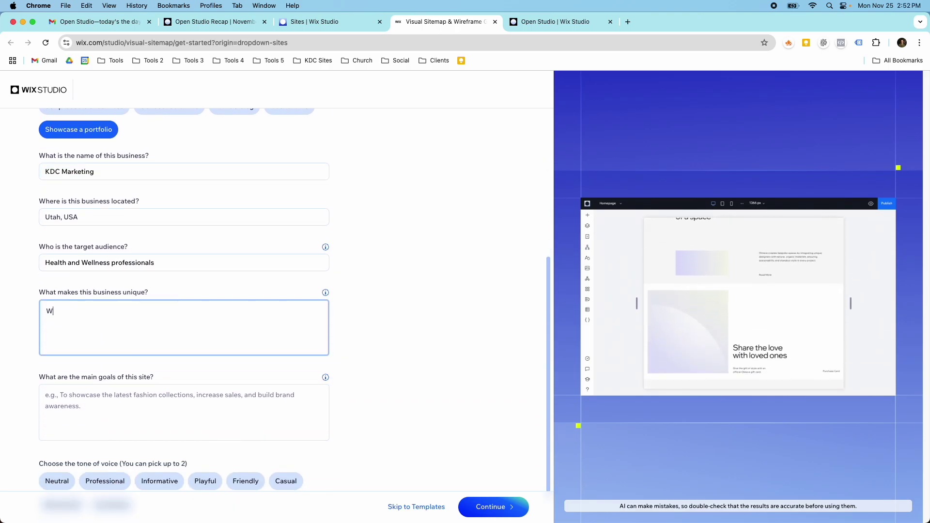
key("BackSpace")
type("focuse")
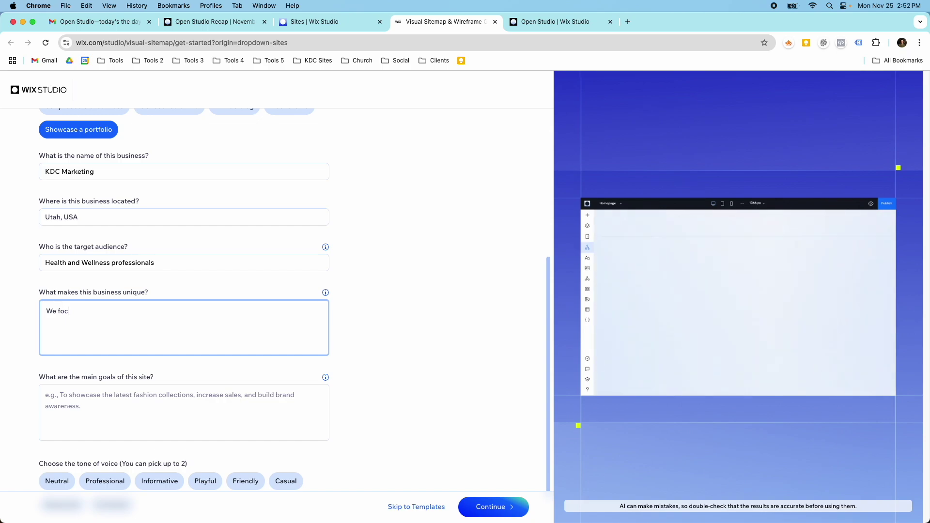
key("BackSpace")
key("BackSpace")
key("BackSpace")
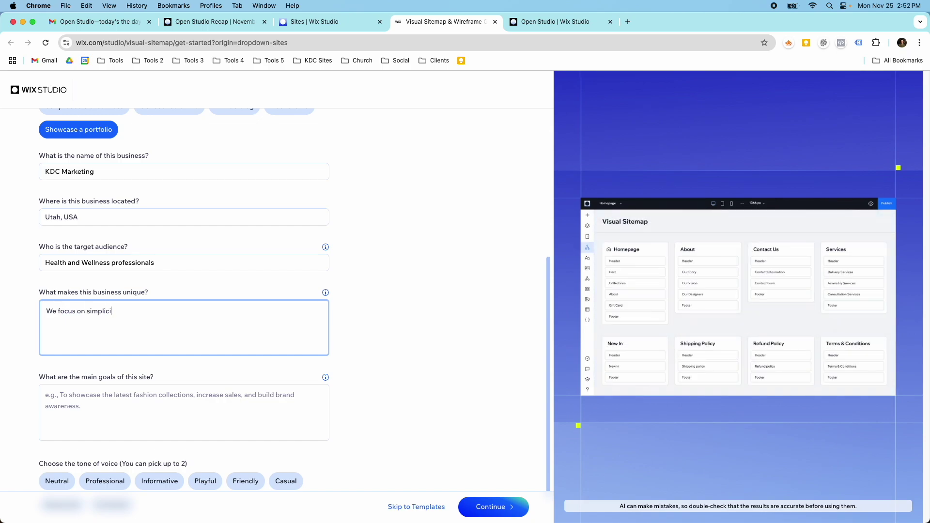
type(", innov")
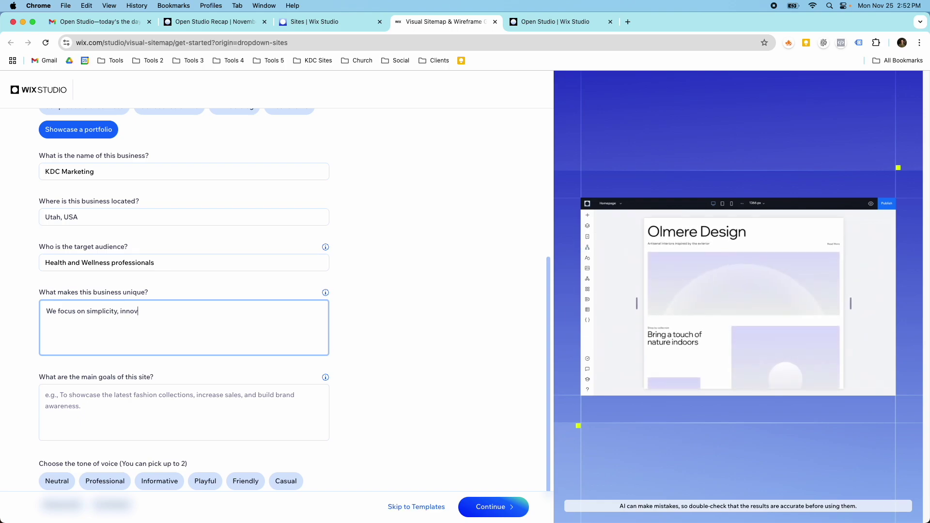
type("ation, and gettin")
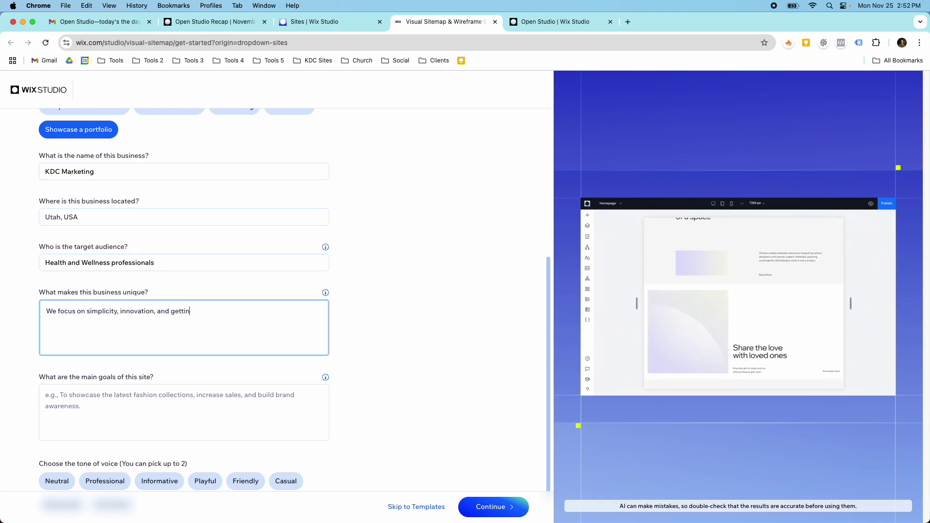
type("g results.")
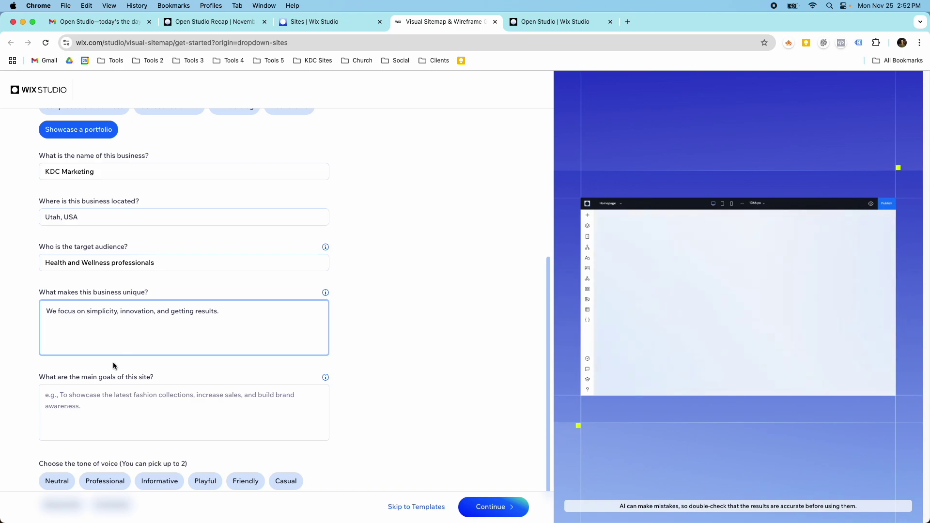
scroll(112, 362, "down", 2)
- Set the site goals to showcasing the web design portfolio and highlighting web design services
left_click(108, 368)
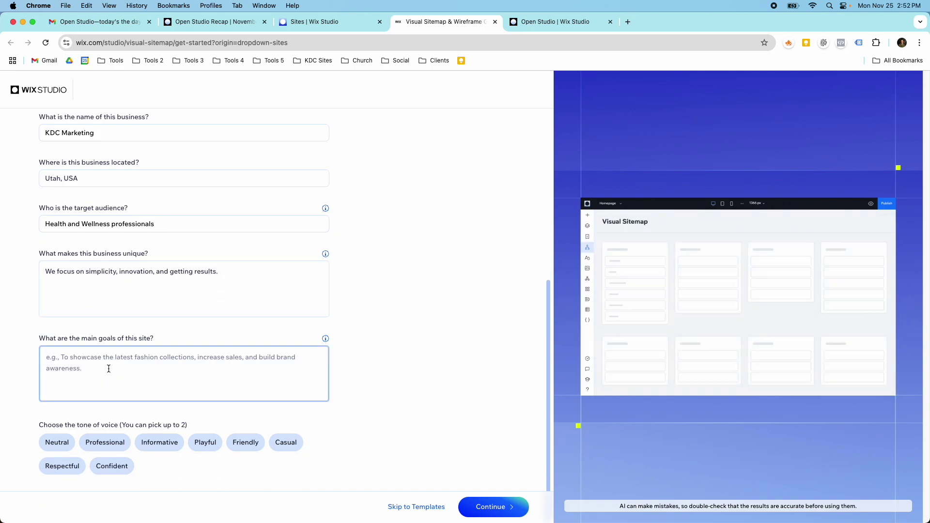
type("To showc")
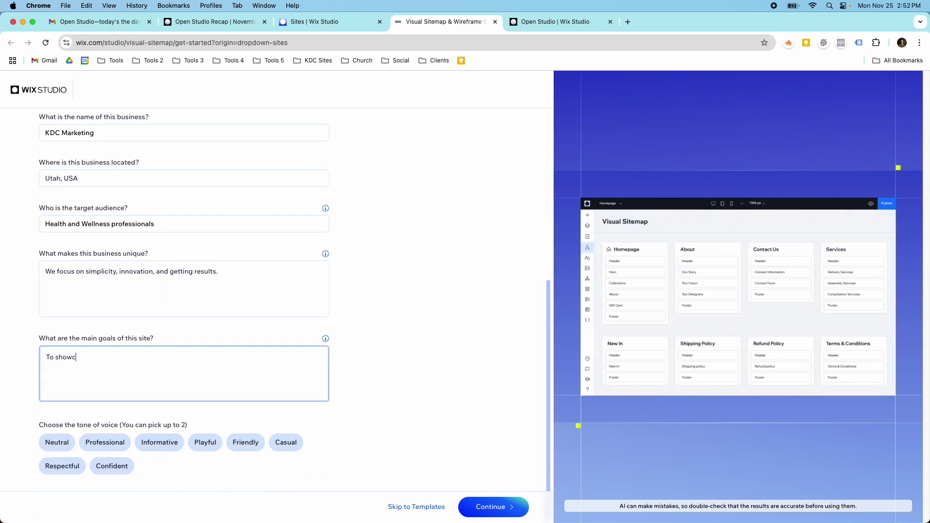
type("ase our porto")
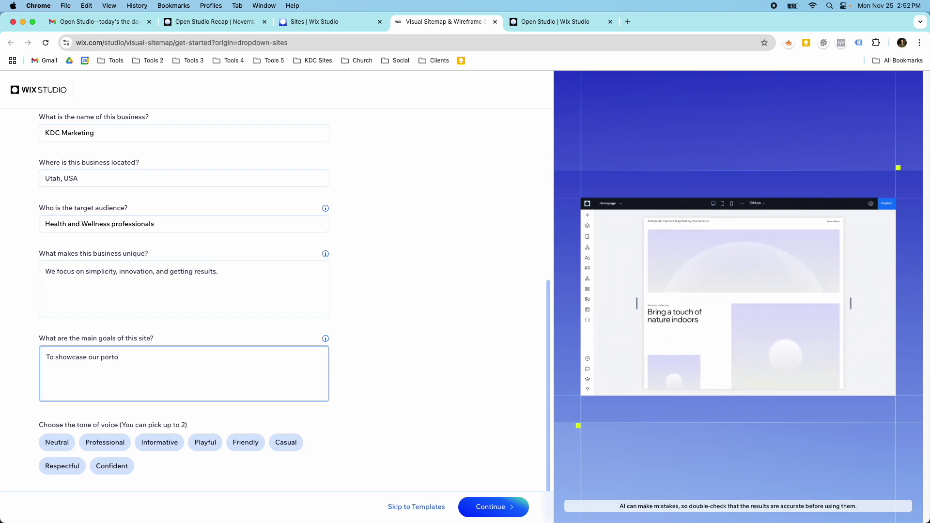
key("BackSpace")
type("folie")
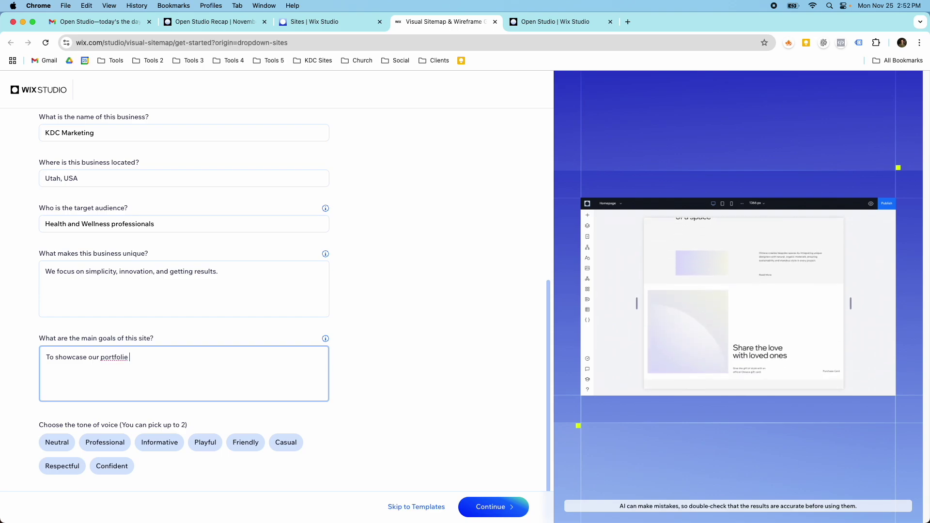
key("BackSpace")
type("o of web ")
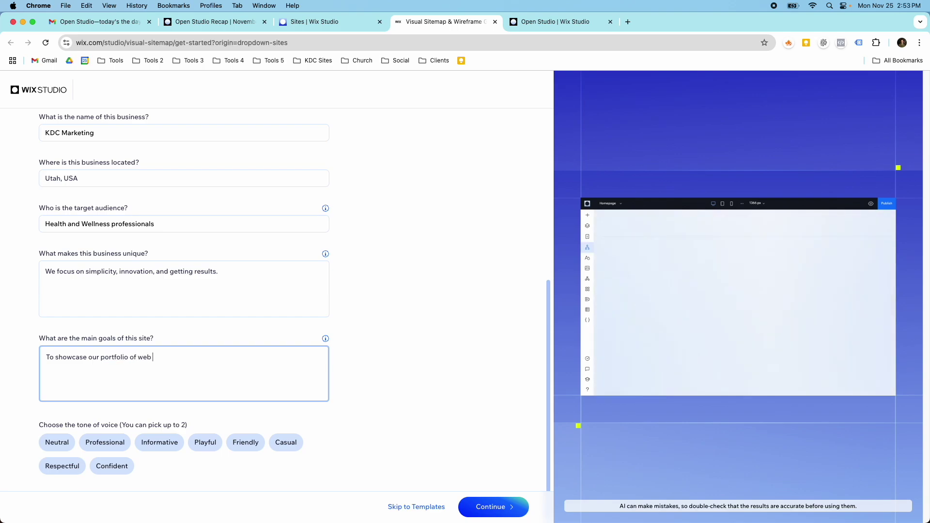
type("design projects")
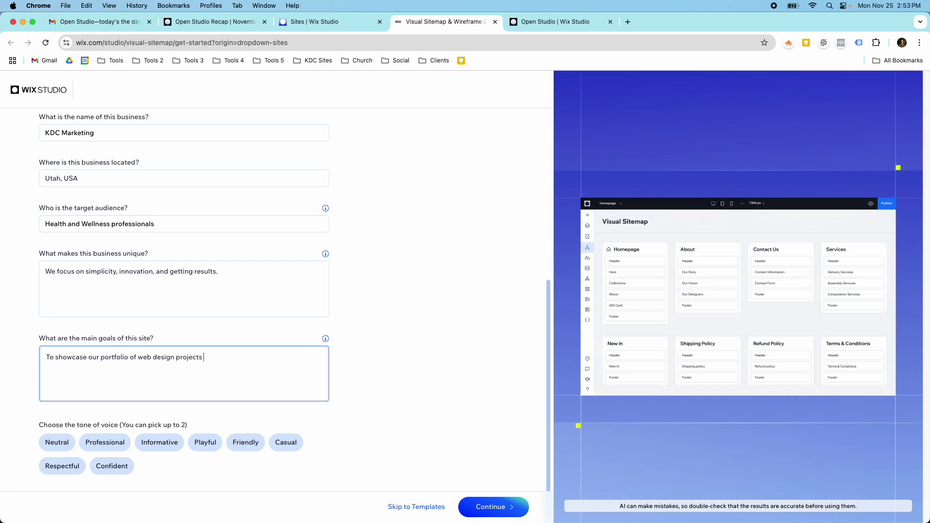
type(" and hili")
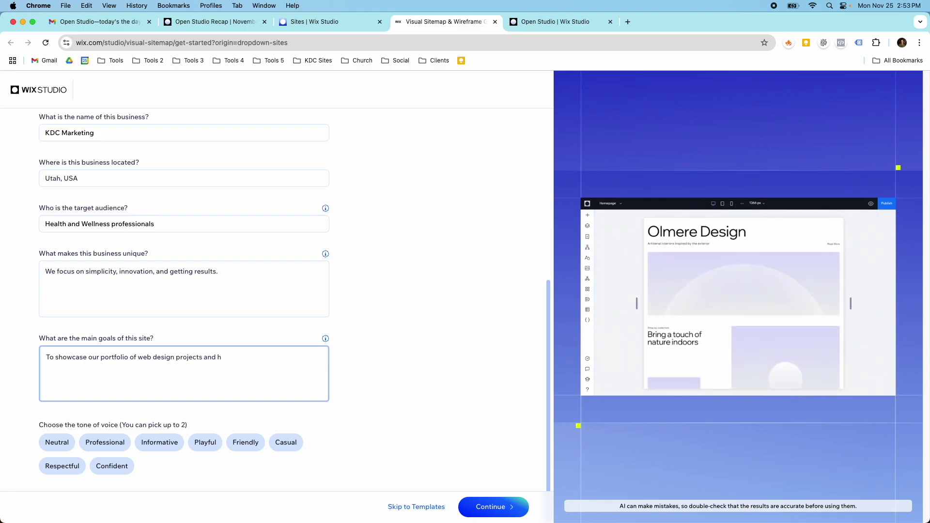
key("BackSpace")
key("BackSpace")
key("BackSpace")
type("ighligh")
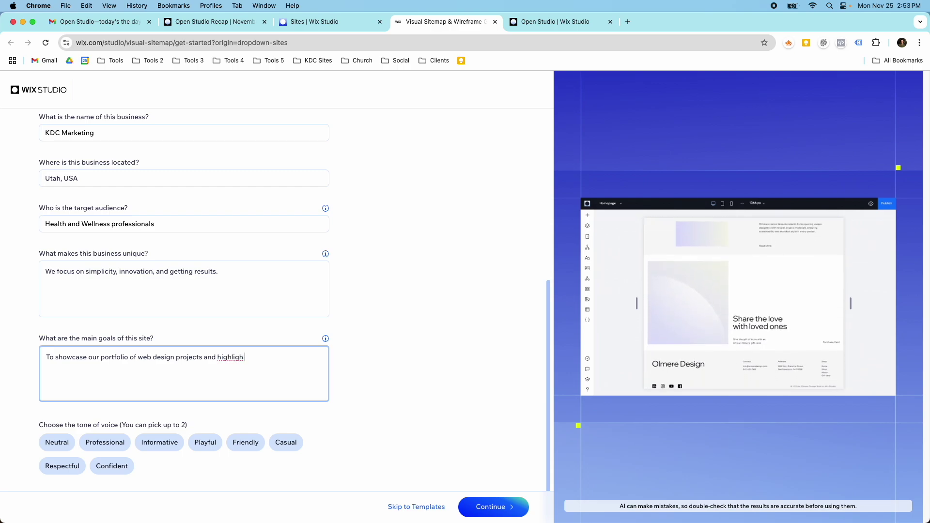
key("BackSpace")
type("t our ")
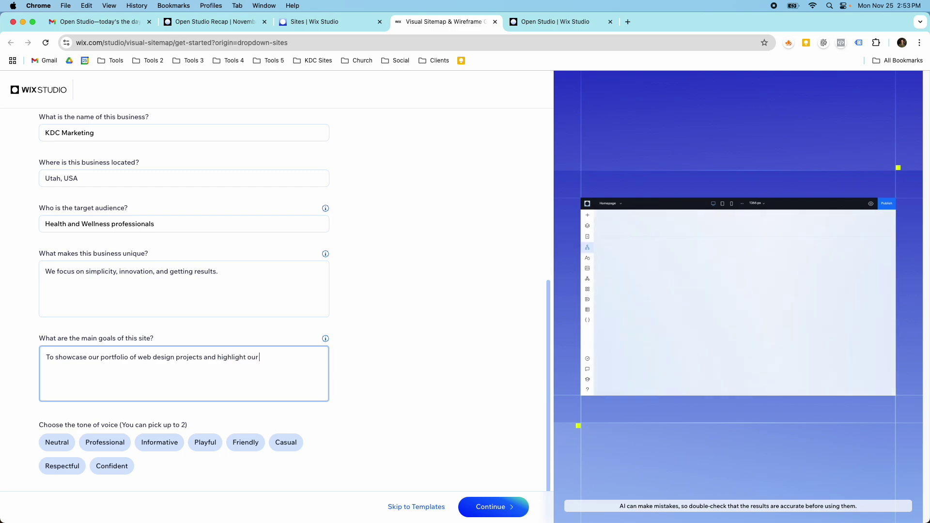
type("web design ")
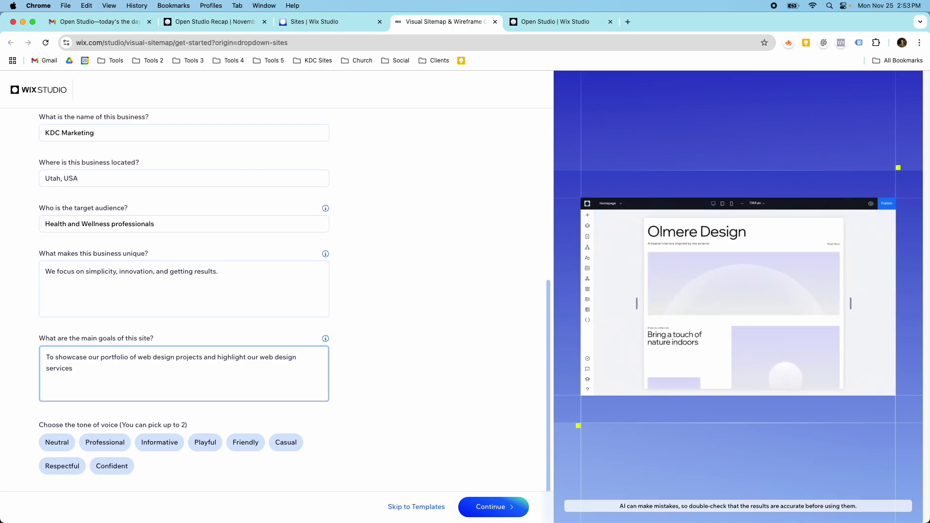
type("services.")
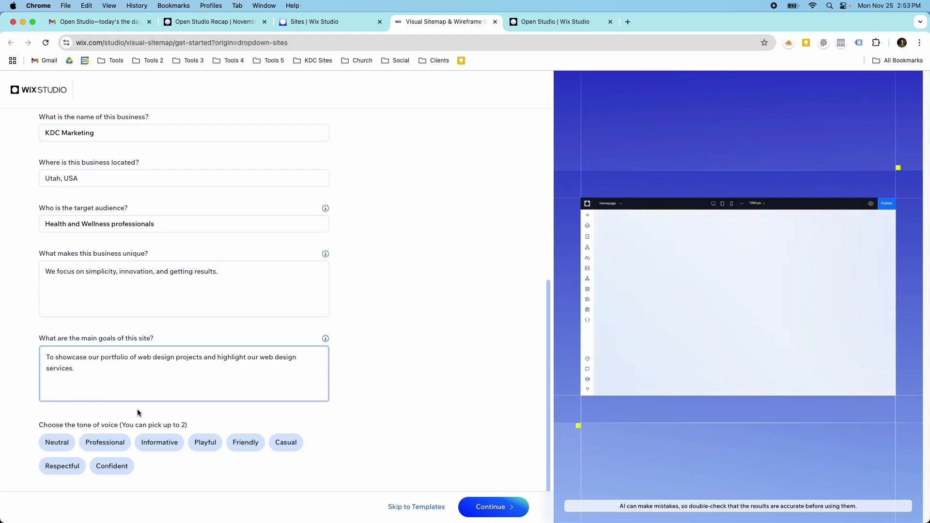
- Choose Professional and Informative tones instead of Playful and generate the site structure
left_click(190, 443)
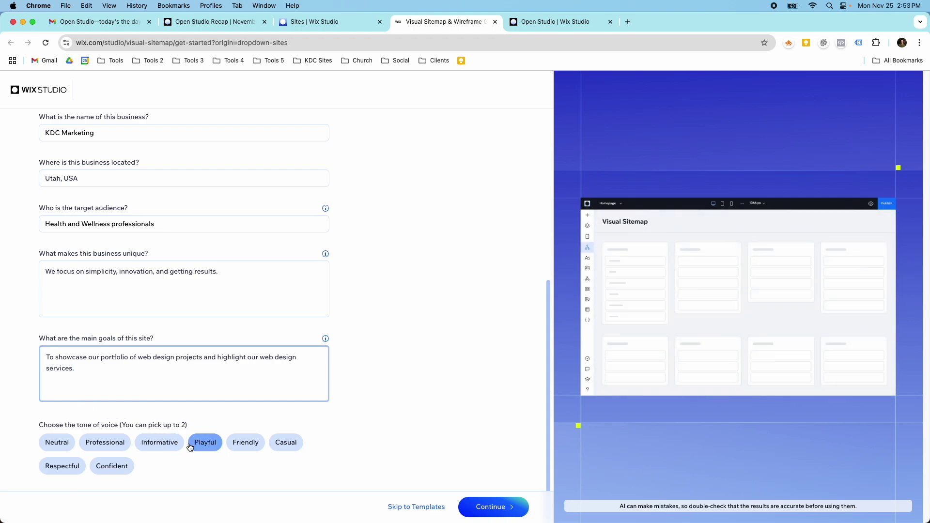
left_click(191, 443)
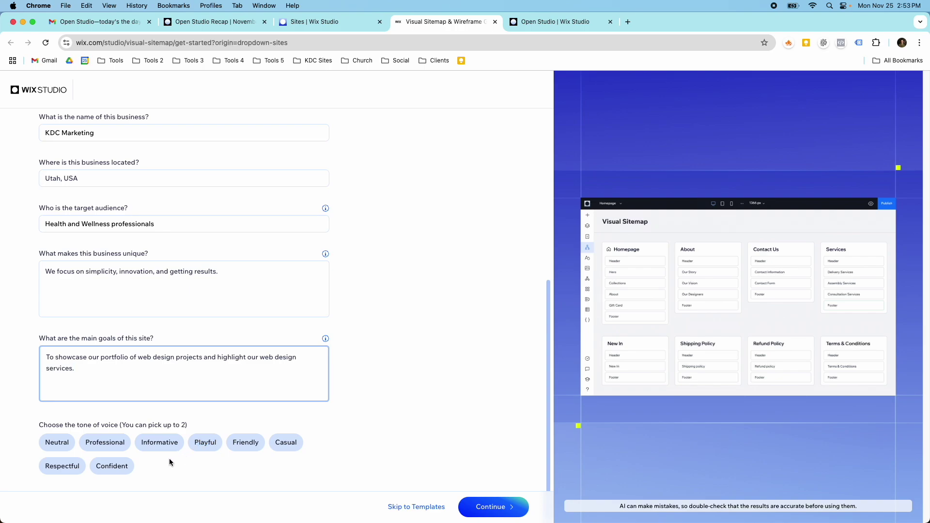
left_click(105, 442)
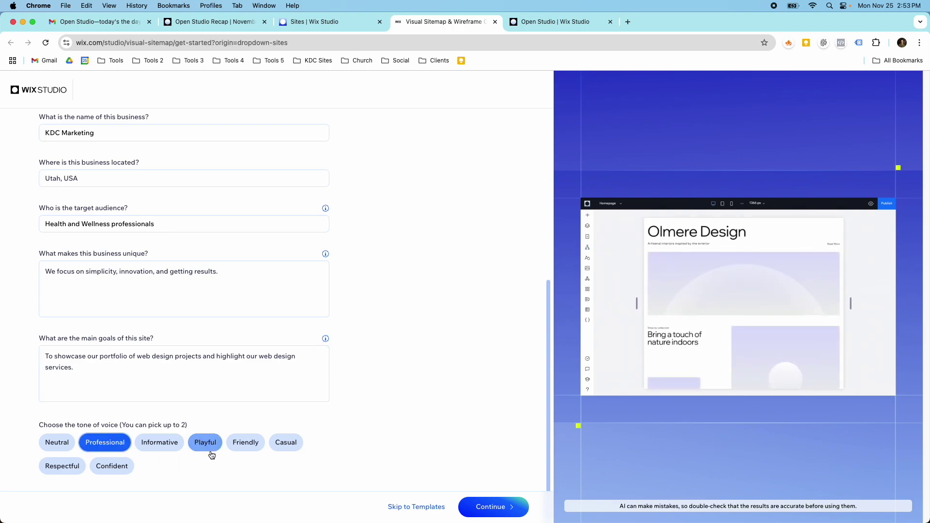
left_click(177, 449)
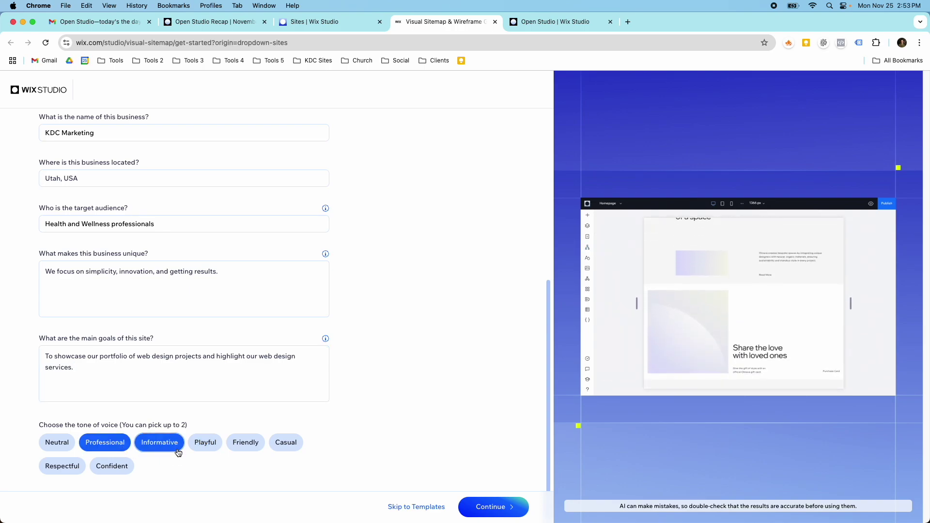
left_click(477, 513)
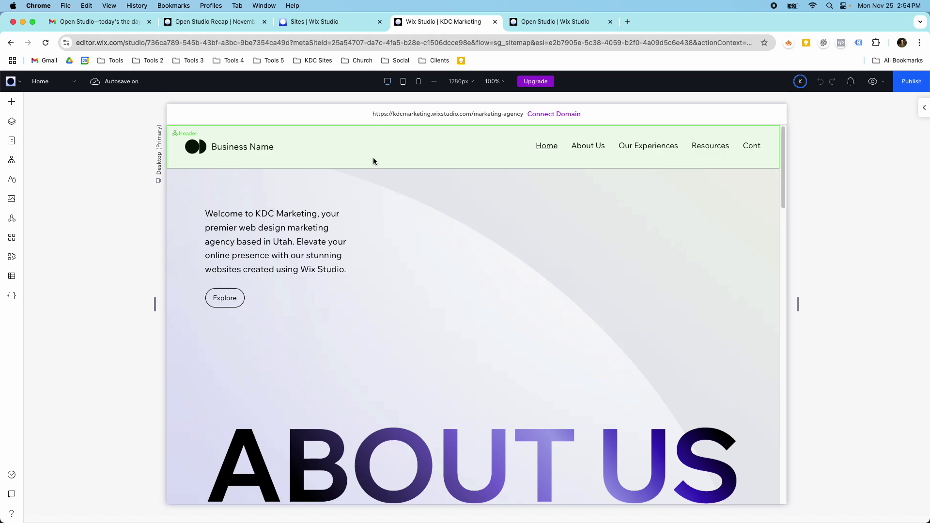
- Open the Visual Sitemap from the left toolbar to see the KDC Marketing pages
scroll(366, 190, "down", 10)
scroll(367, 190, "up", 8)
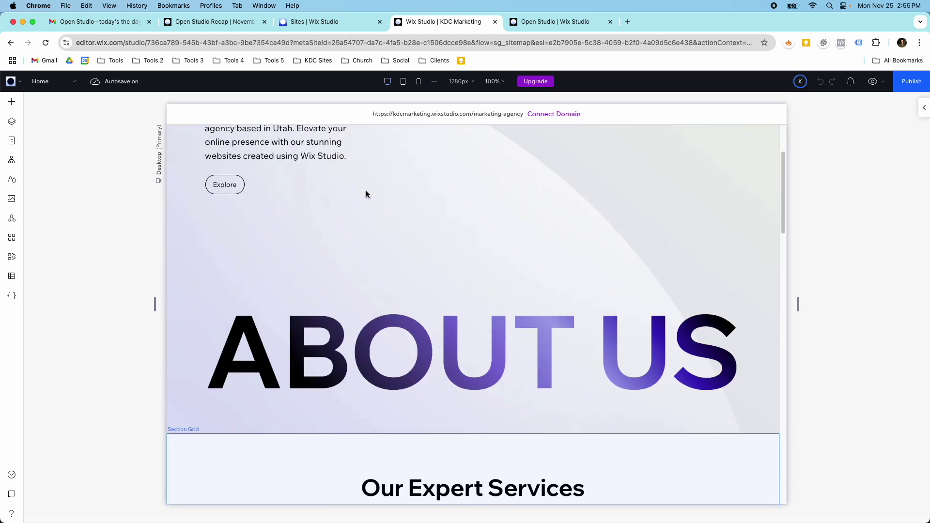
scroll(366, 194, "up", 3)
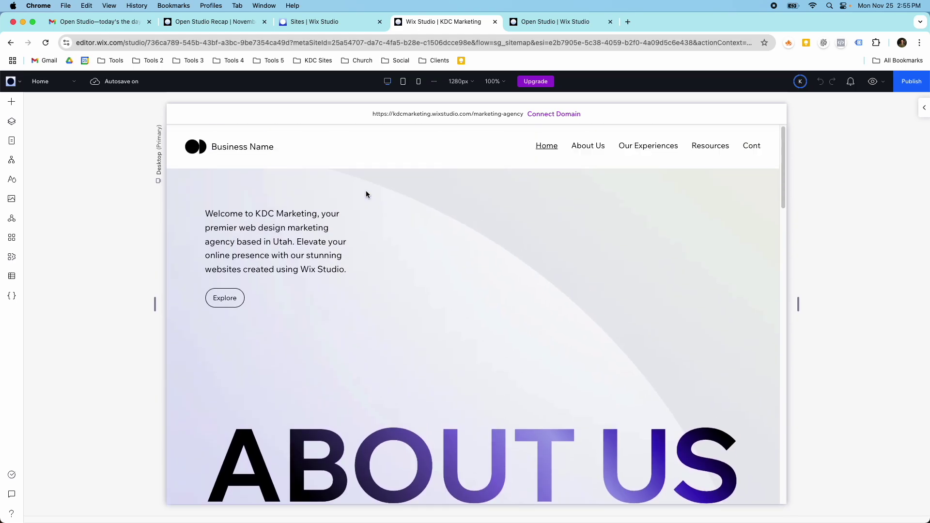
left_click(18, 165)
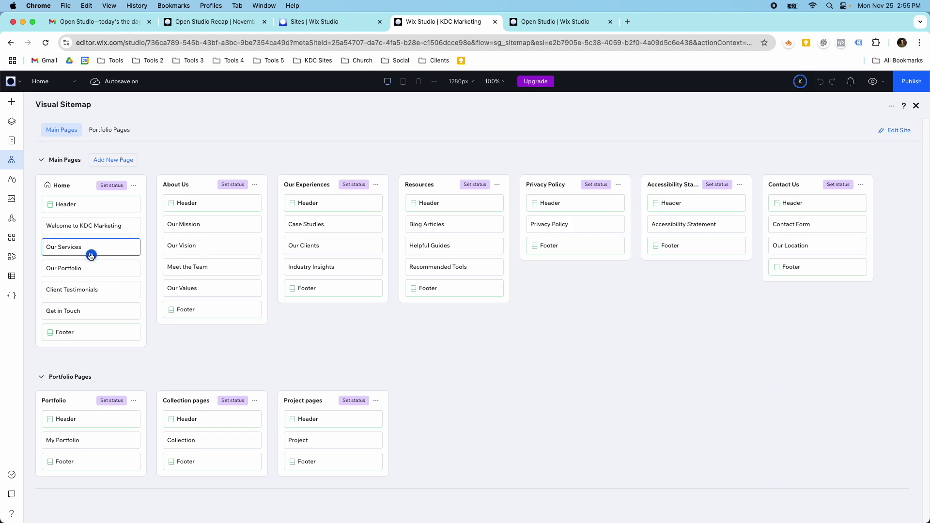
mouse_move(77, 246)
left_mouse_down()
mouse_move(195, 241)
mouse_move(100, 233)
mouse_move(82, 249)
left_mouse_up()
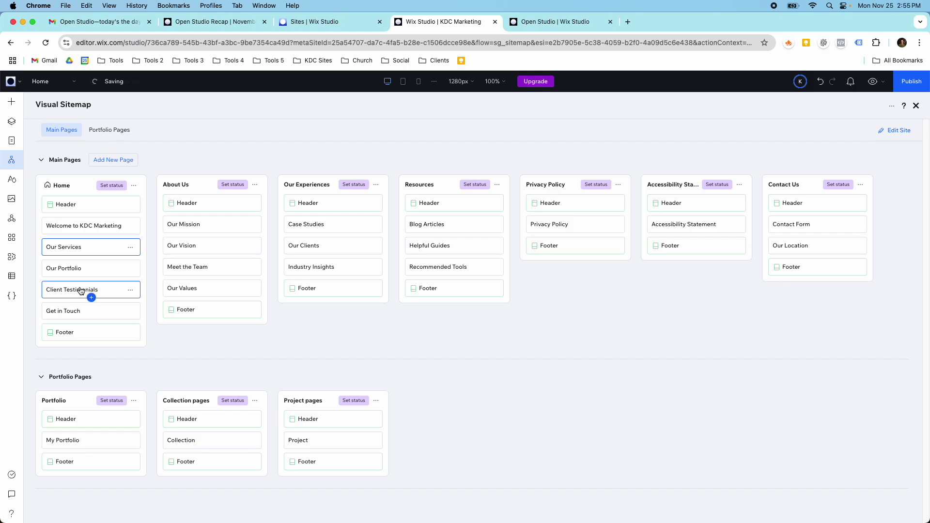
left_click_drag(85, 295, 97, 278)
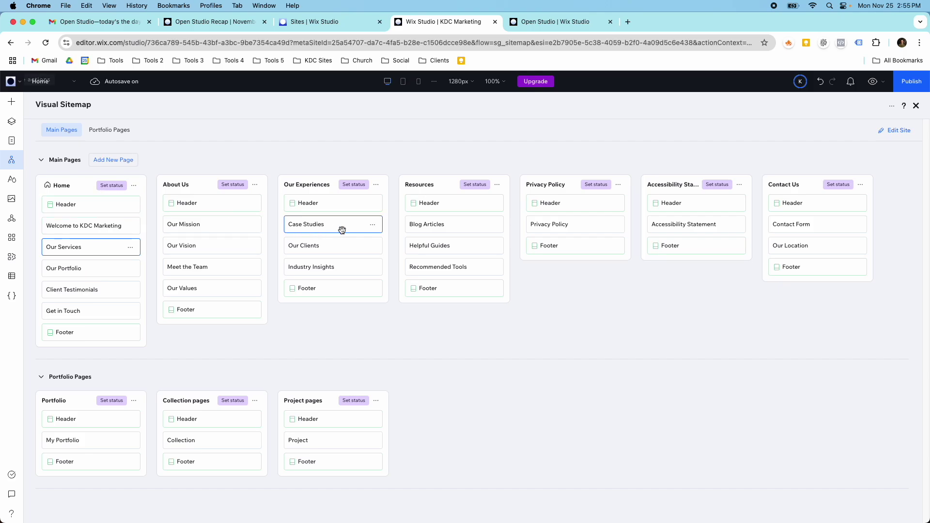
left_click(497, 188)
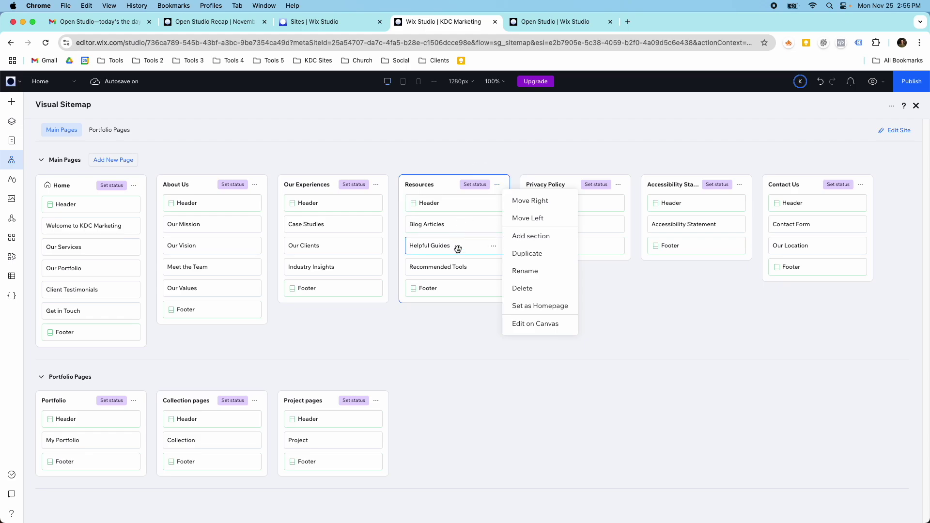
left_click(458, 313)
left_click_drag(431, 181, 530, 209)
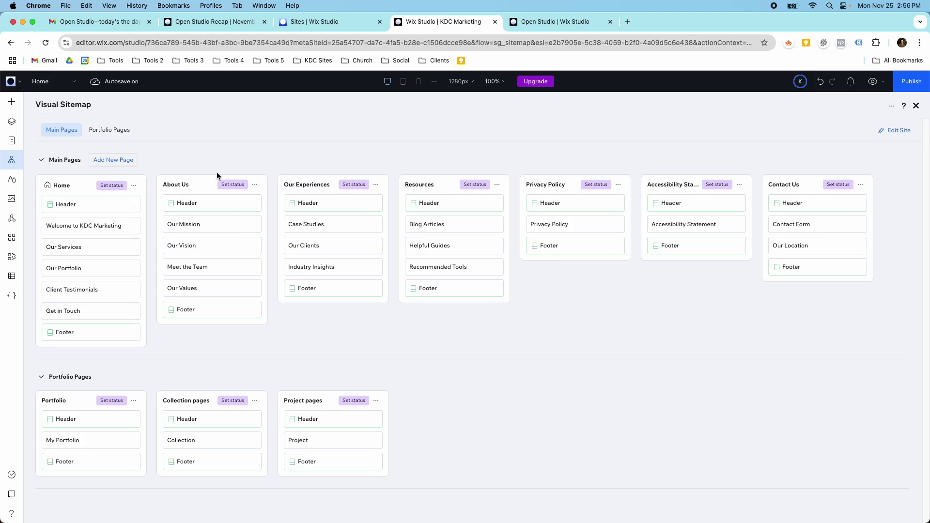
left_click(98, 159)
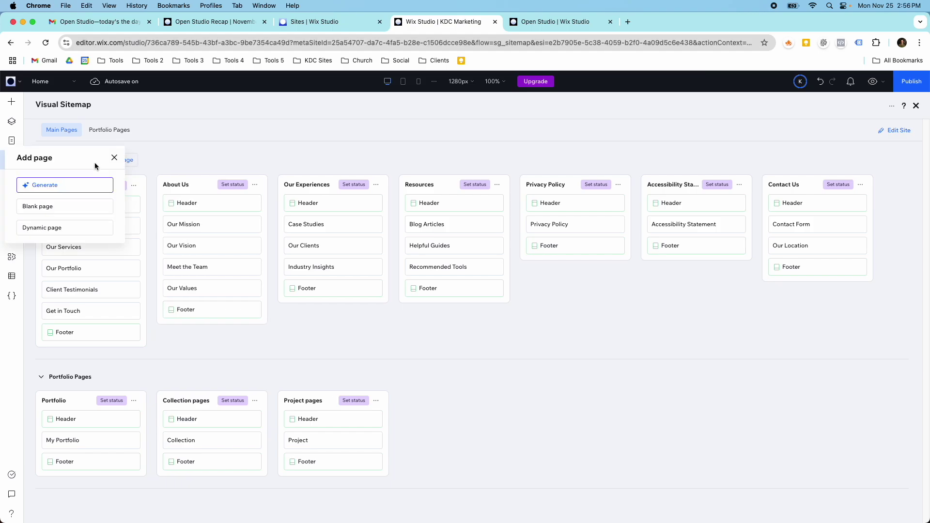
- Name the AI-generated page Our Services and describe it as custom web design and website maintenance
left_click(81, 188)
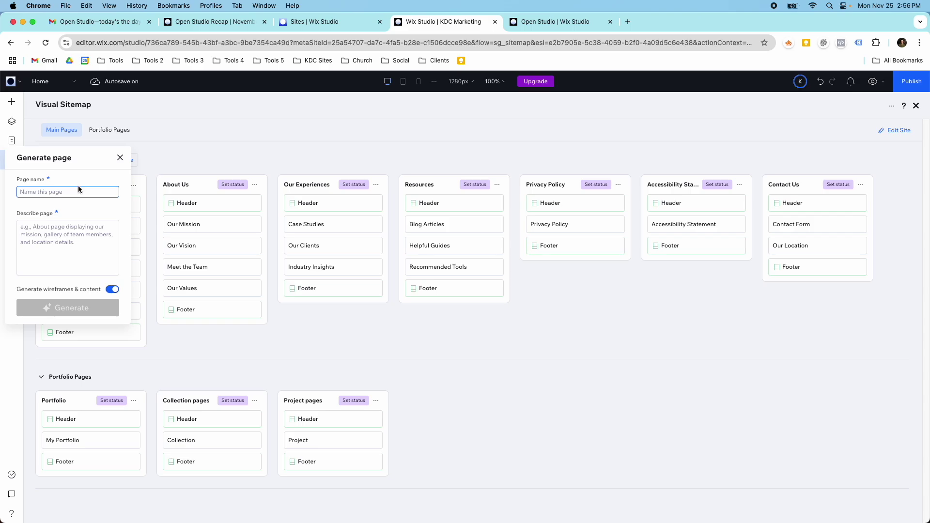
type("Our Services")
left_click(77, 223)
triple_click(53, 192)
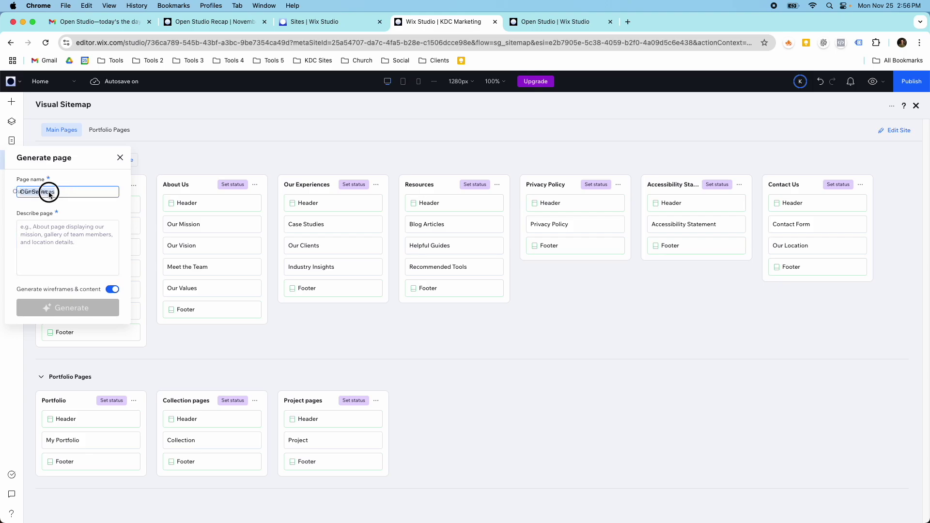
left_click_drag(50, 196, 58, 192)
key("BackSpace")
key("BackSpace")
key("BackSpace")
left_click(67, 232)
type("Cy")
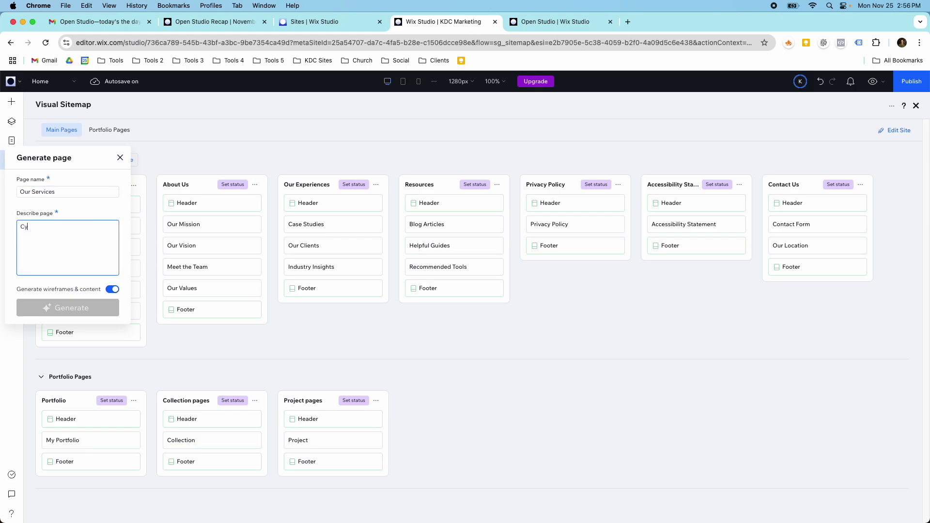
type("stion")
key("BackSpace")
key("BackSpace")
type("ustom web design")
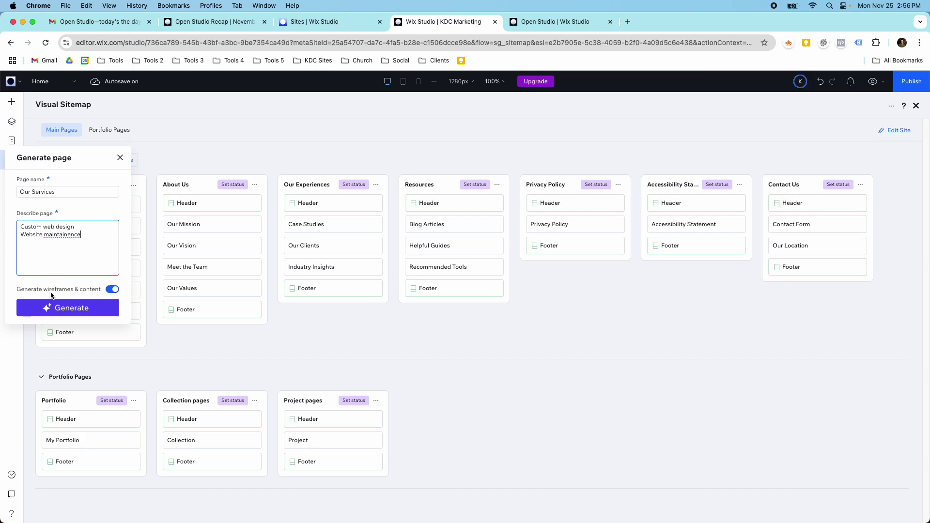
left_click(62, 307)
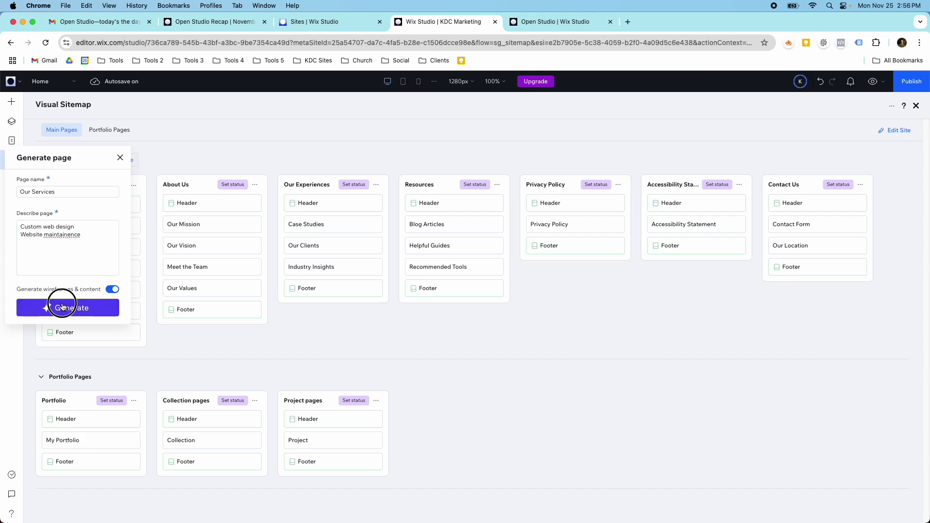
- Generate the Our Services page, then leave the sitemap for the editor
left_click(70, 261)
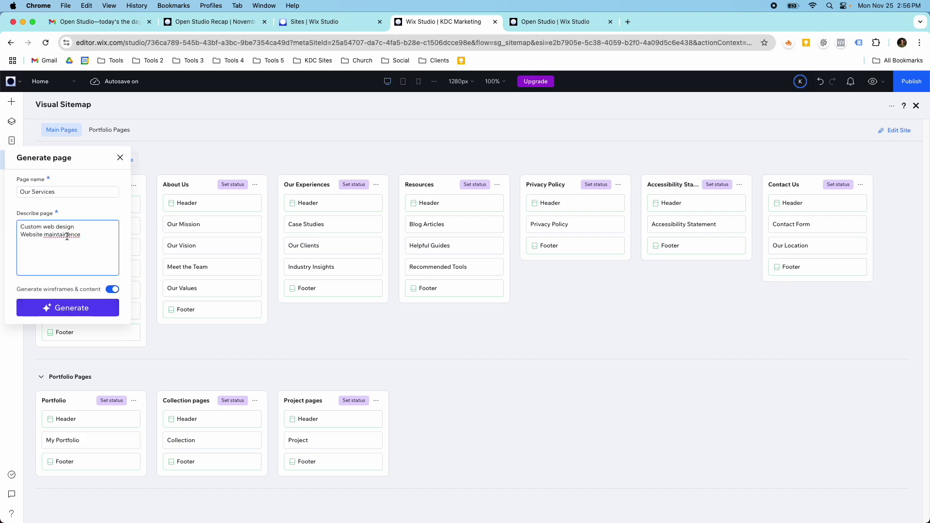
left_click(68, 306)
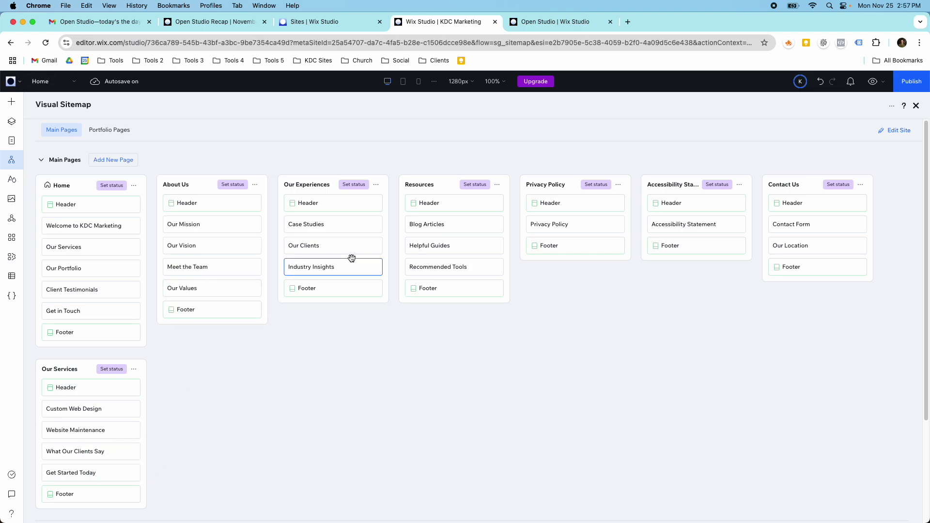
left_click(888, 135)
scroll(737, 186, "down", 5)
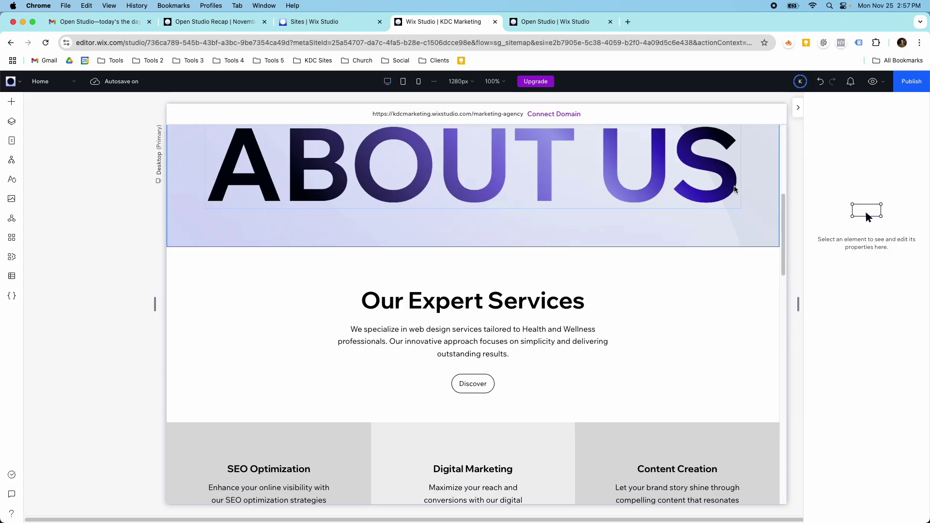
scroll(734, 189, "down", 15)
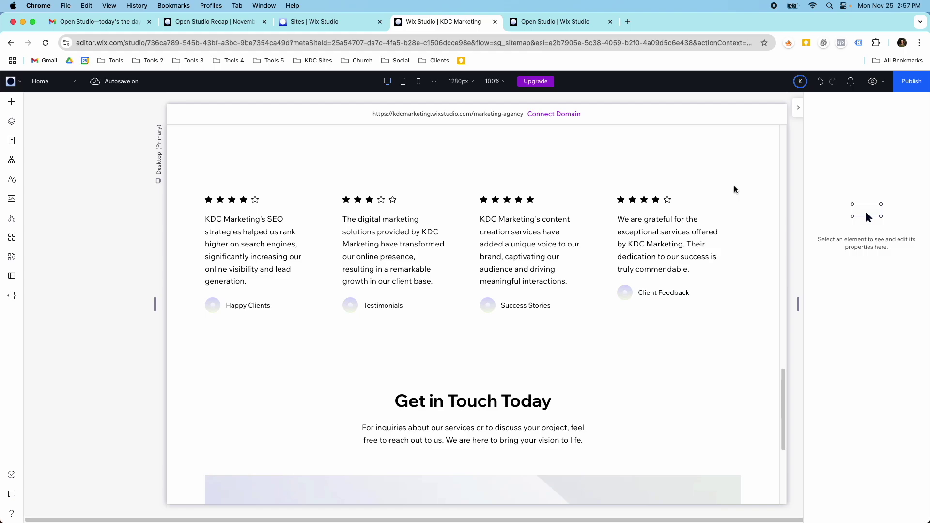
scroll(735, 189, "down", 2)
scroll(735, 189, "up", 8)
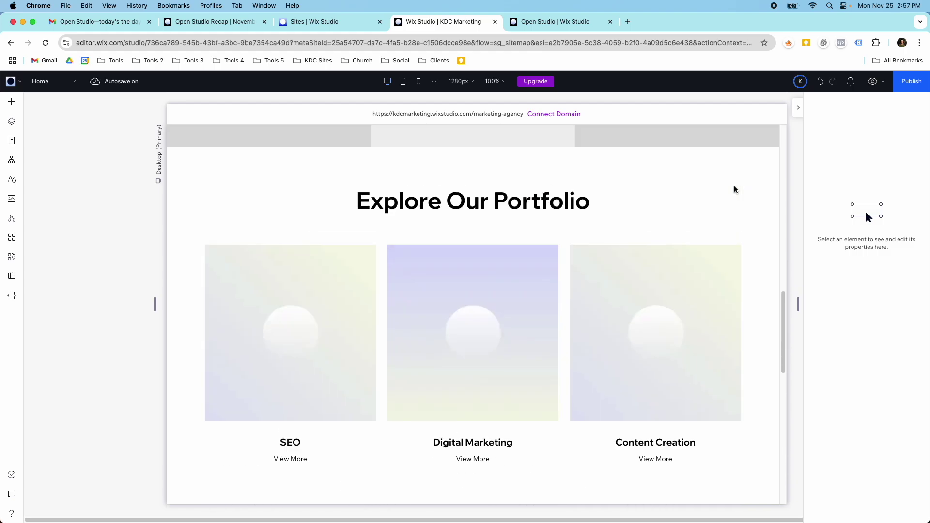
scroll(734, 189, "up", 10)
scroll(734, 189, "down", 5)
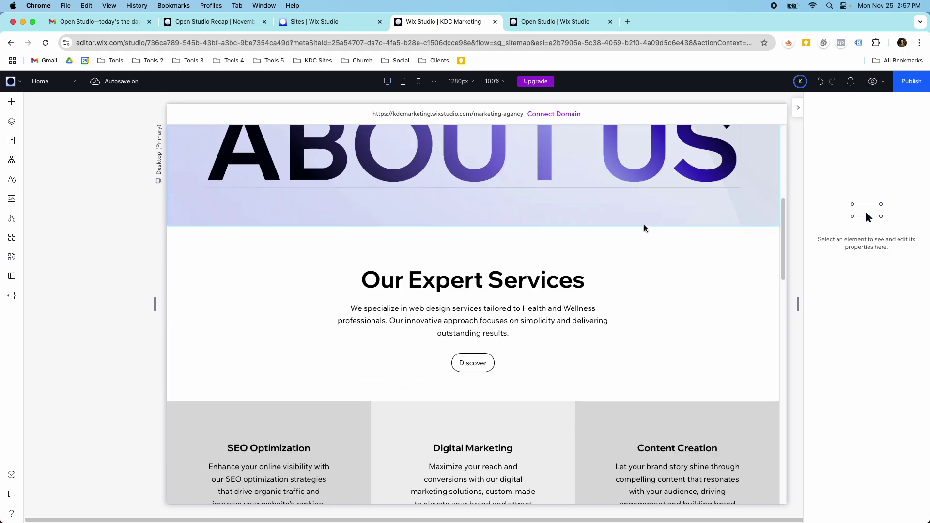
scroll(640, 272, "down", 6)
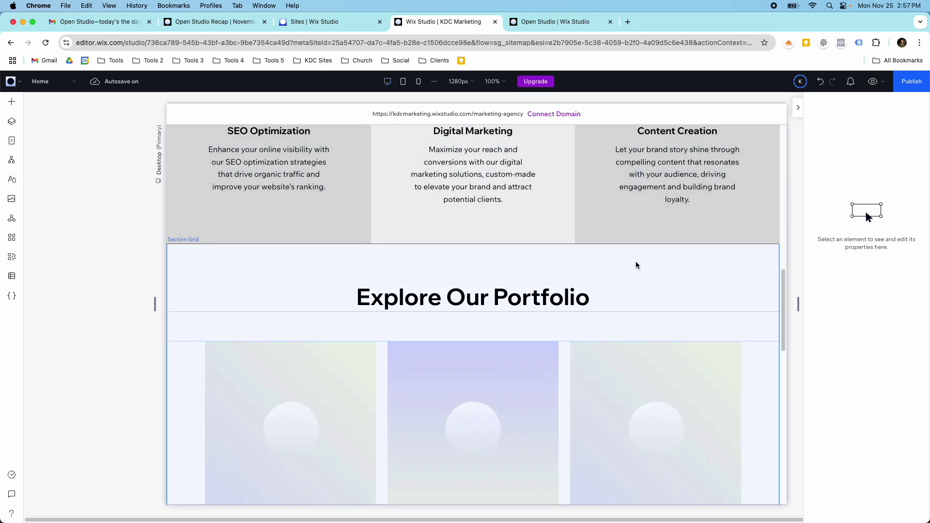
scroll(636, 265, "up", 2)
scroll(408, 247, "down", 7)
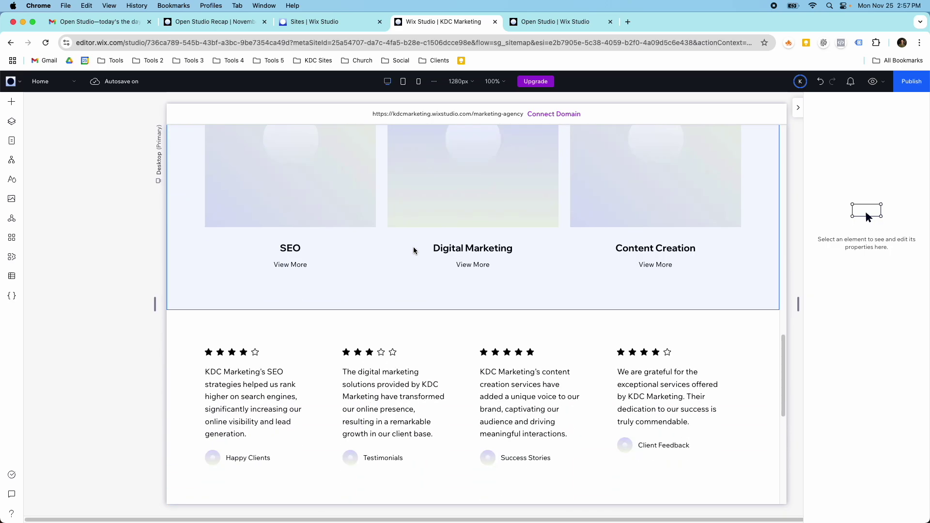
scroll(414, 250, "down", 7)
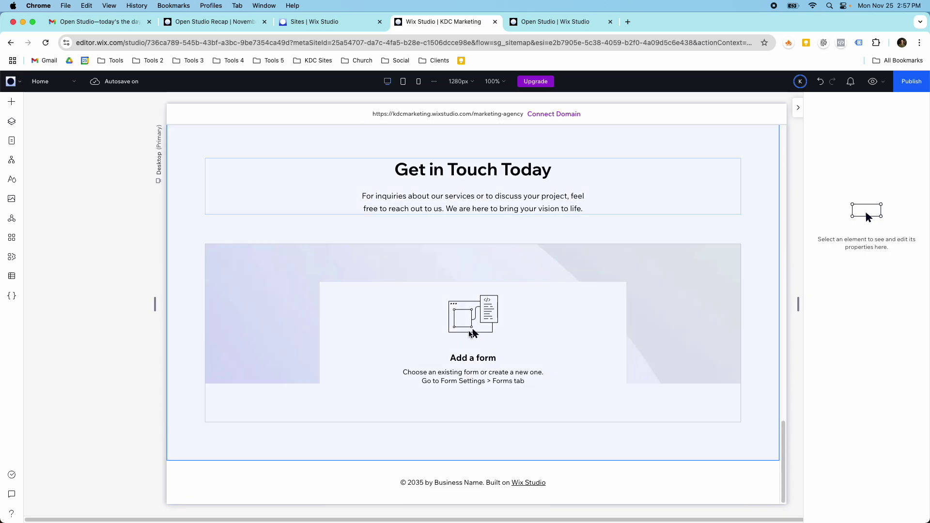
left_click(412, 318)
left_click(413, 318)
left_click(412, 318)
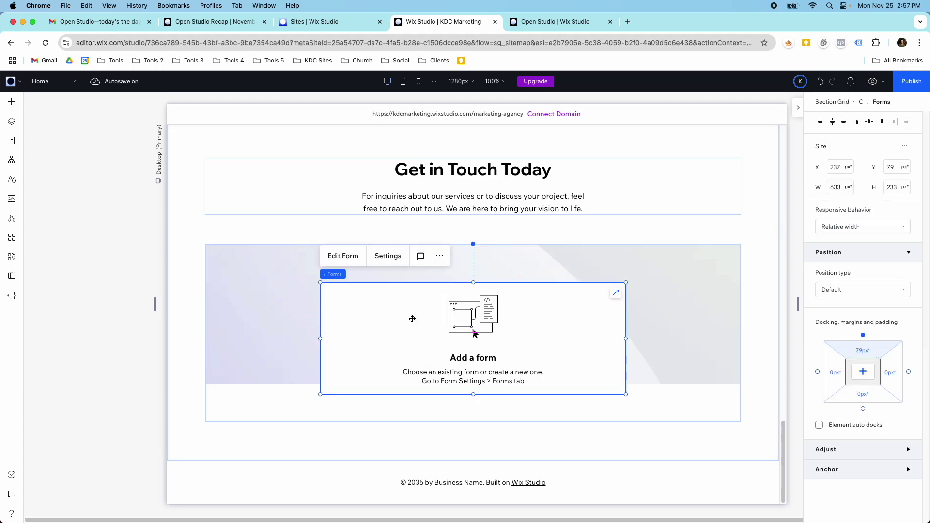
left_click(772, 213)
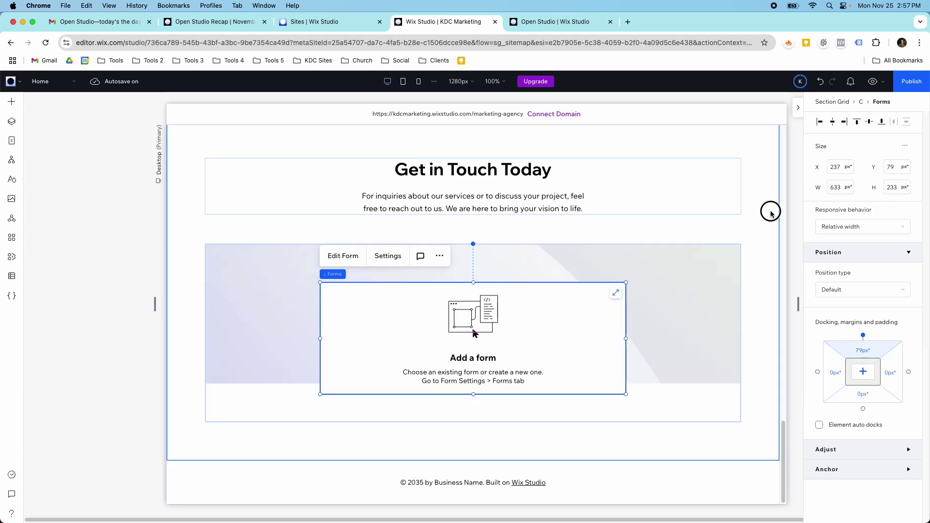
scroll(656, 218, "up", 12)
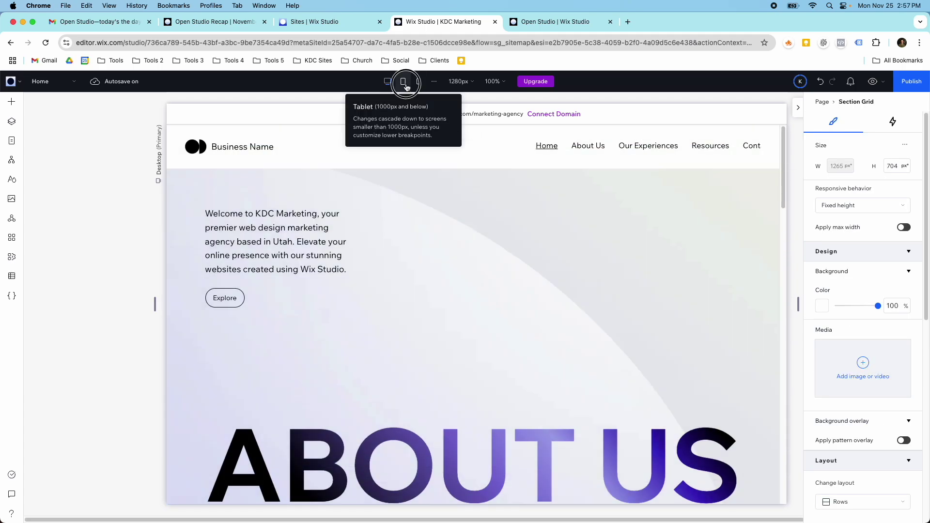
- View the Home page at tablet and mobile widths, return to desktop, and list the site pages
left_click(404, 82)
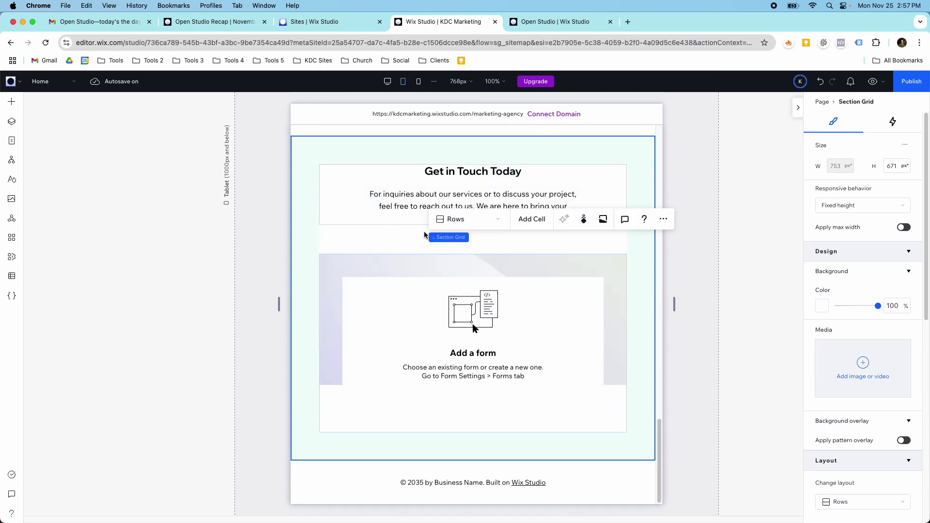
left_click(419, 81)
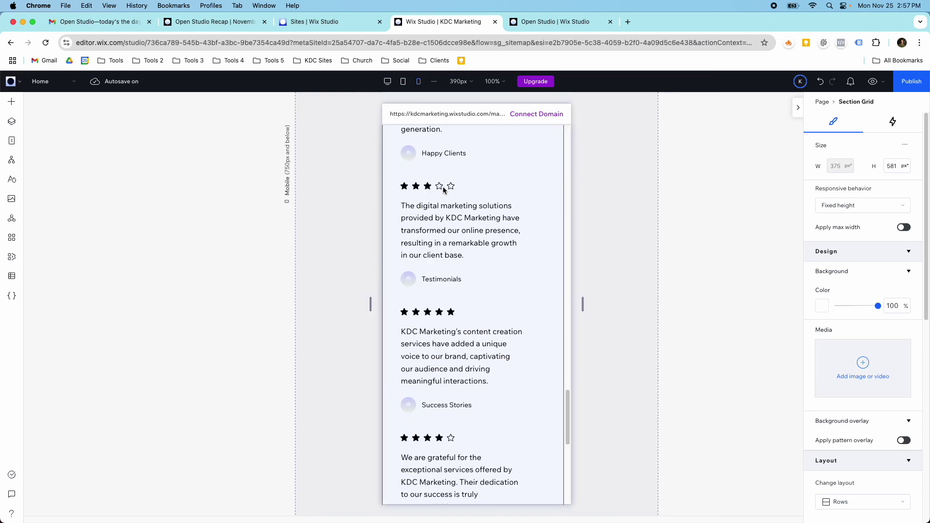
scroll(473, 207, "up", 10)
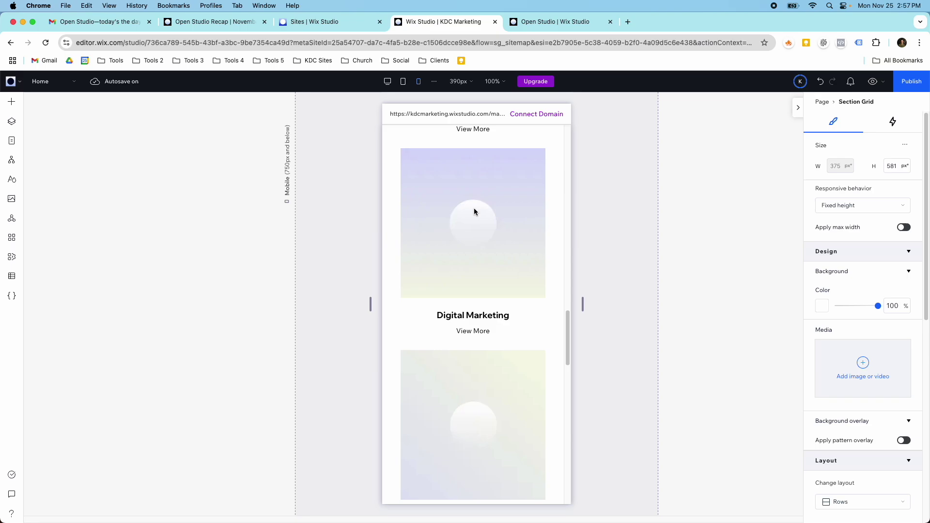
scroll(475, 212, "up", 15)
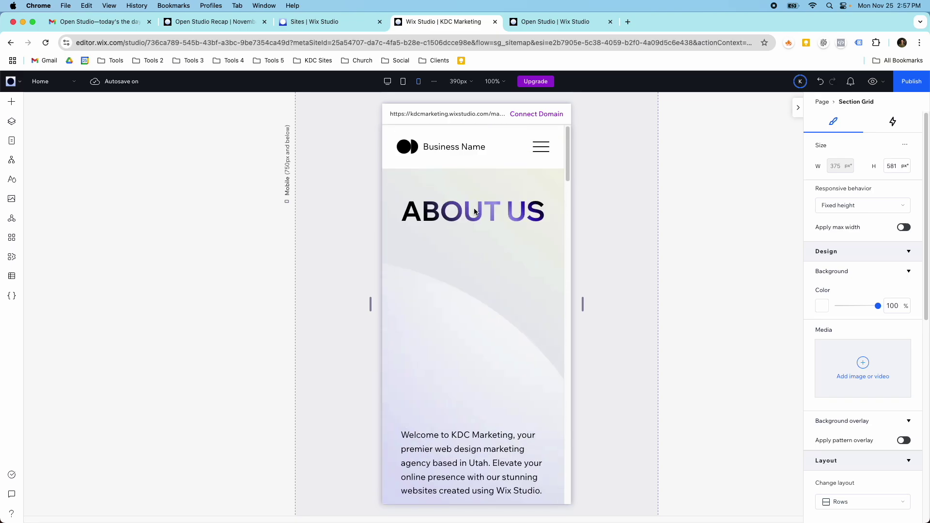
left_click(403, 81)
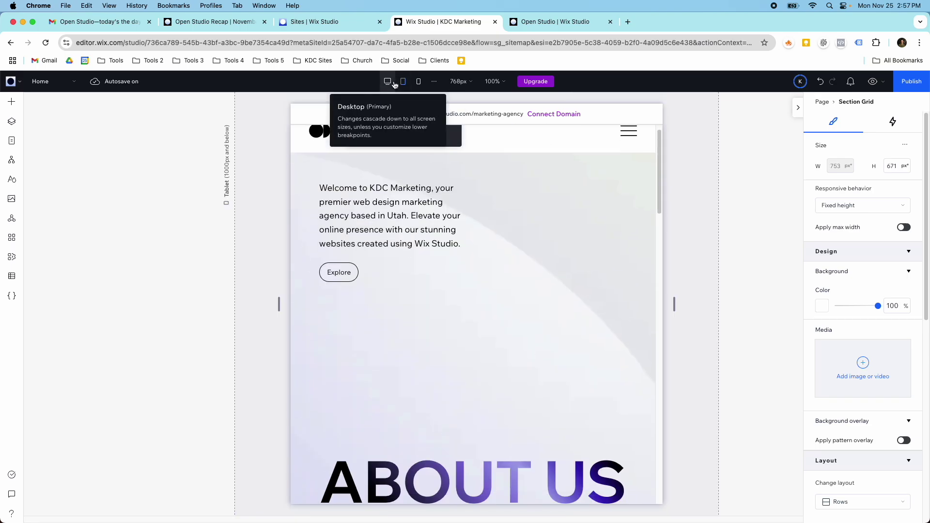
left_click(395, 83)
left_click(74, 82)
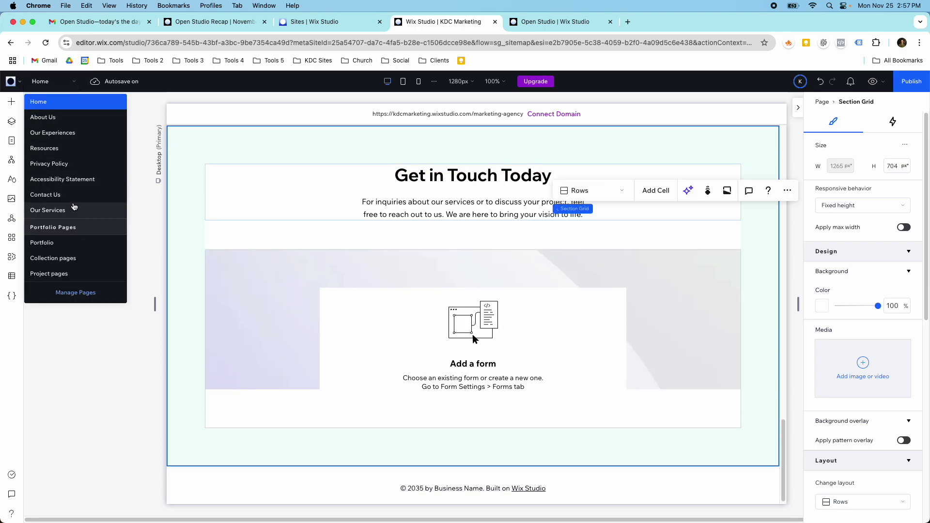
- Switch to the Our Services page and preview it
left_click(73, 210)
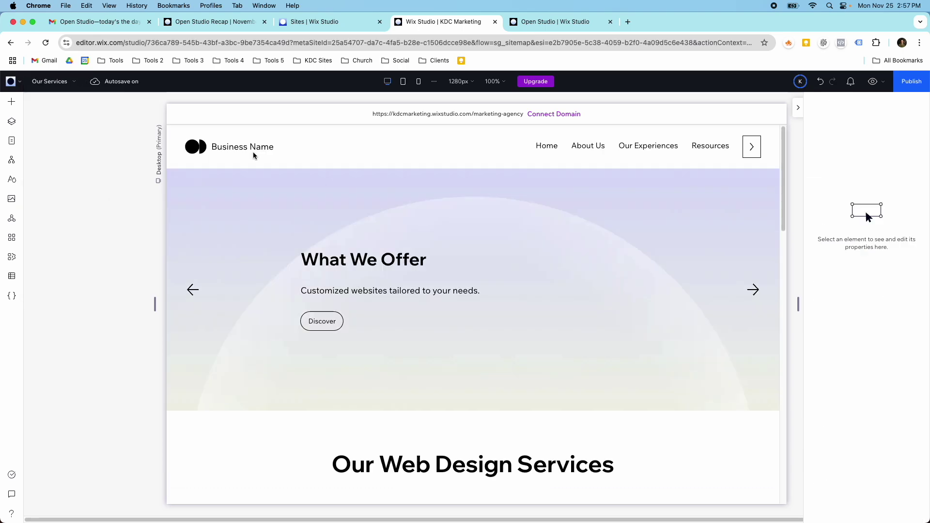
scroll(254, 153, "down", 2)
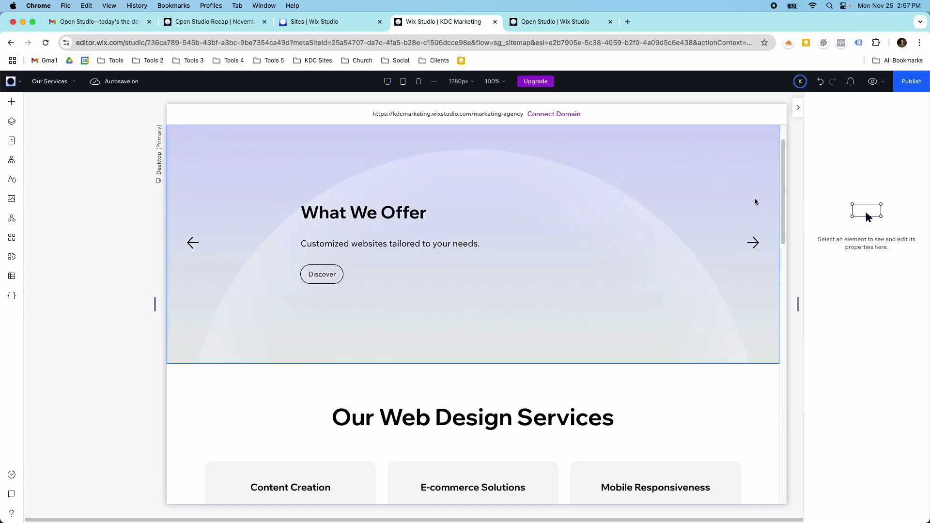
left_click(873, 81)
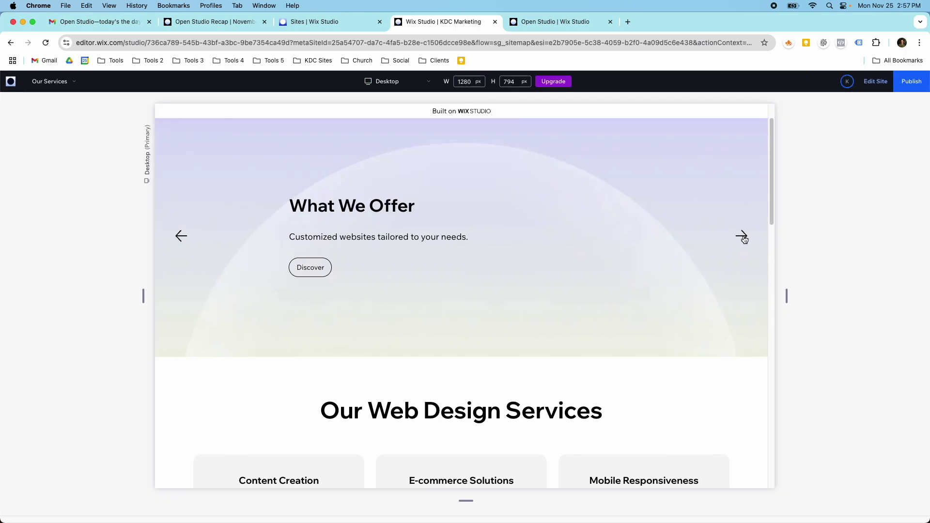
- Cycle the hero slider back to What We Offer and scroll down to Let's Create Together
left_click(744, 238)
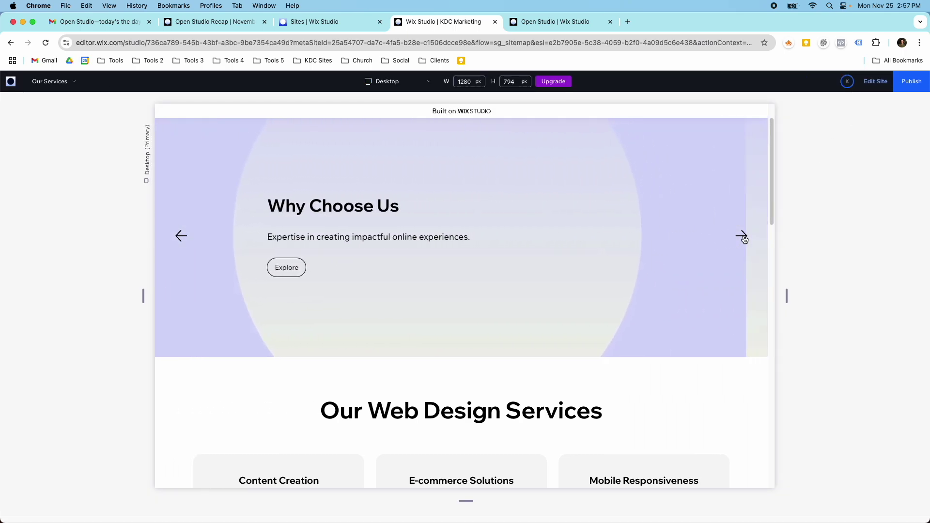
left_click(742, 237)
left_click(742, 236)
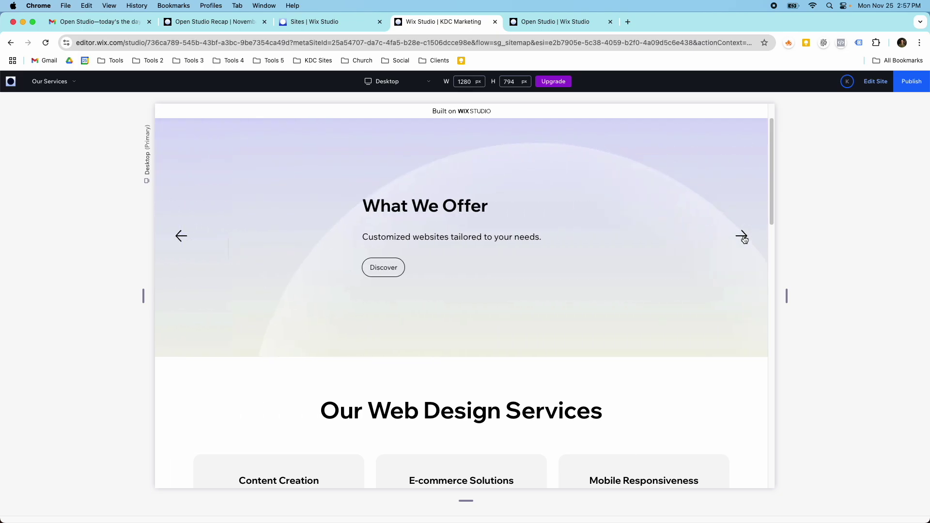
scroll(658, 203, "down", 6)
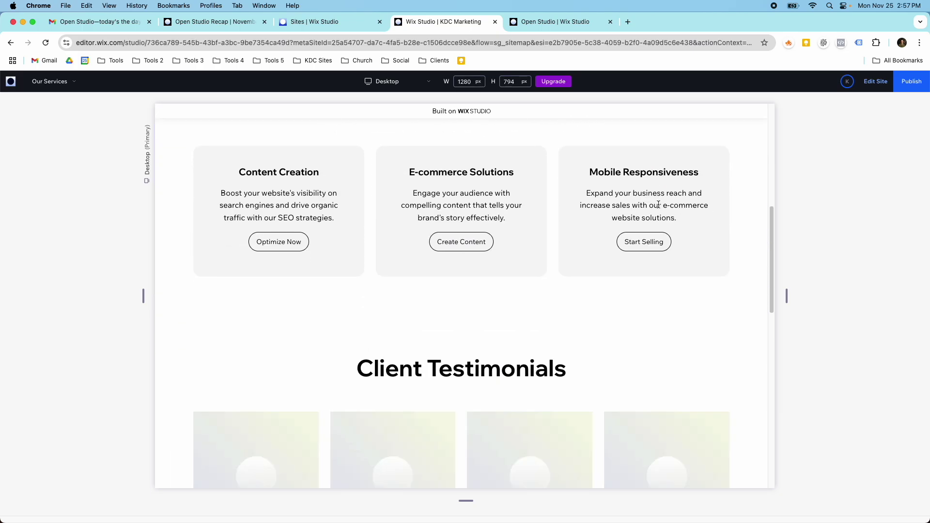
scroll(658, 204, "up", 2)
scroll(571, 209, "down", 2)
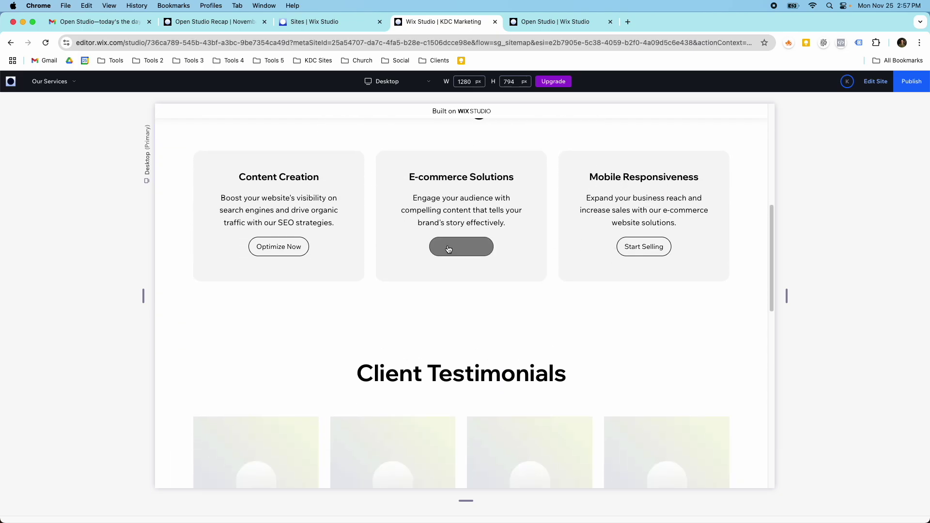
scroll(634, 243, "down", 9)
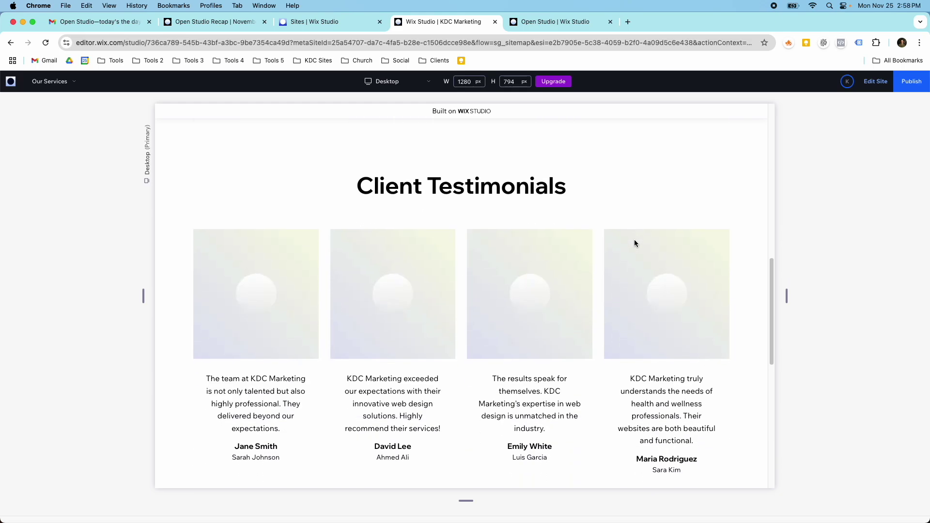
scroll(400, 213, "down", 9)
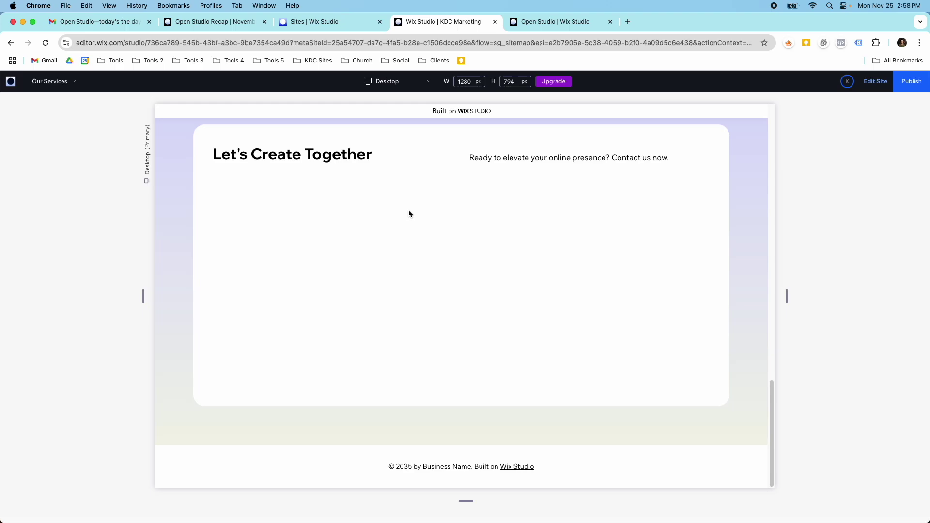
- Exit preview, select the Get Started Today section in Layers, and scroll back to the top
left_click(867, 82)
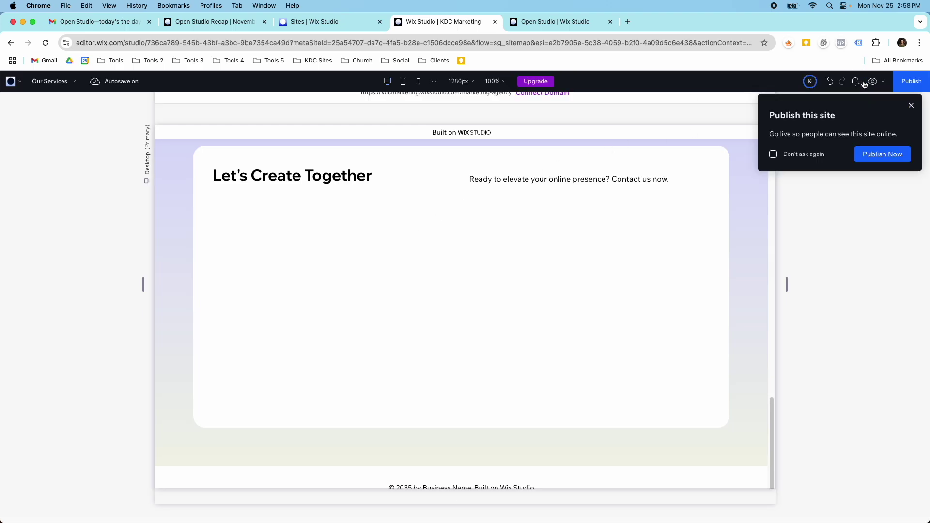
scroll(167, 252, "up", 15)
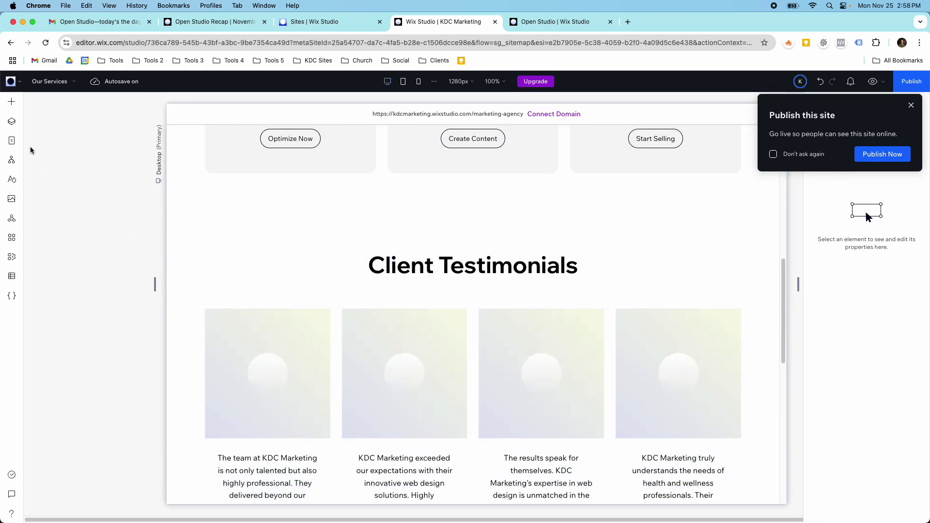
left_click(12, 125)
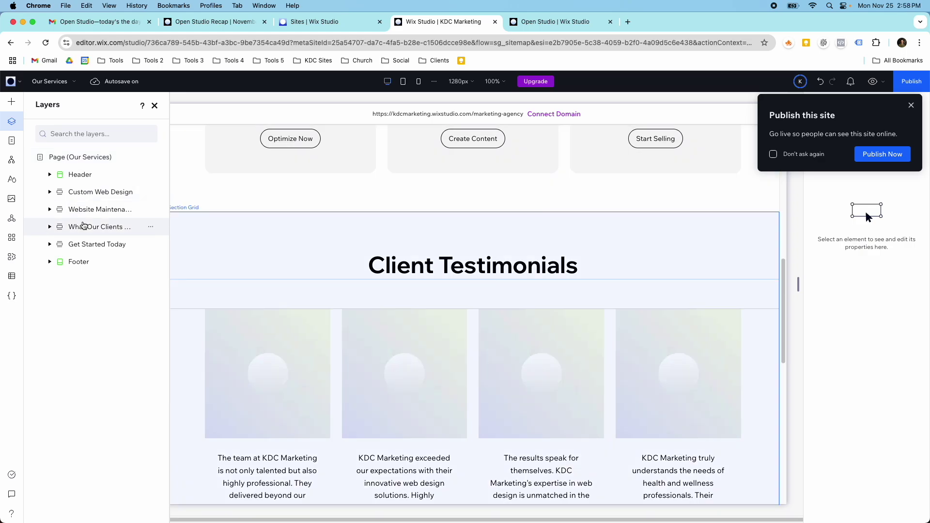
left_click(85, 245)
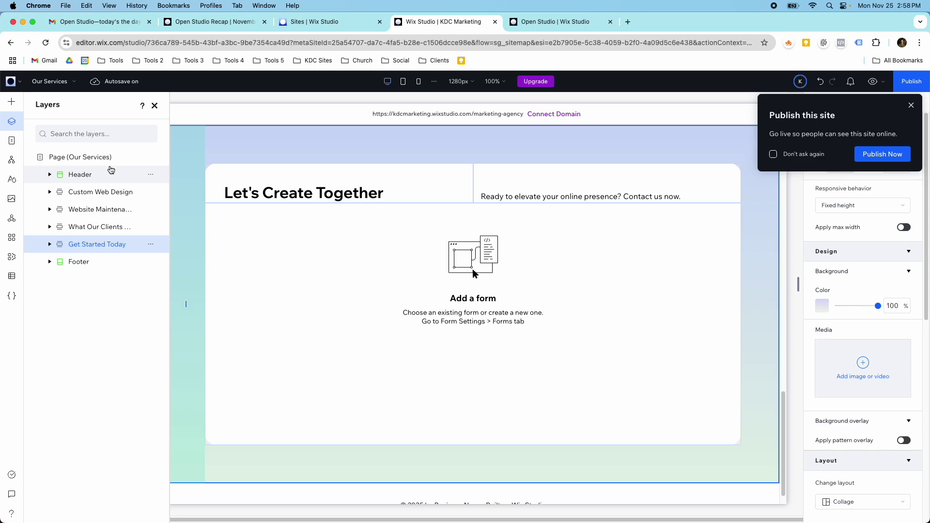
left_click(155, 106)
scroll(301, 172, "up", 6)
scroll(301, 173, "up", 10)
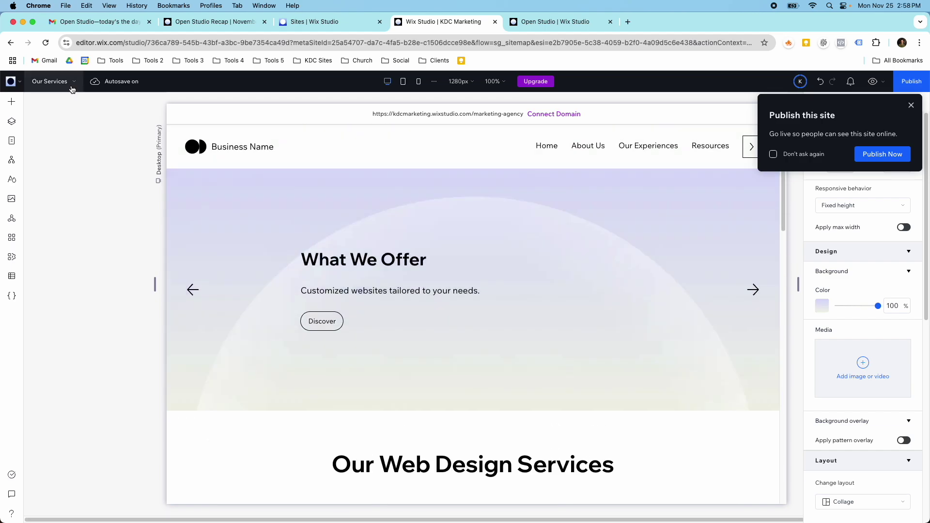
- Look over the Resources page, then switch the editor to the Portfolio page with its My Portfolio layout
left_click(49, 81)
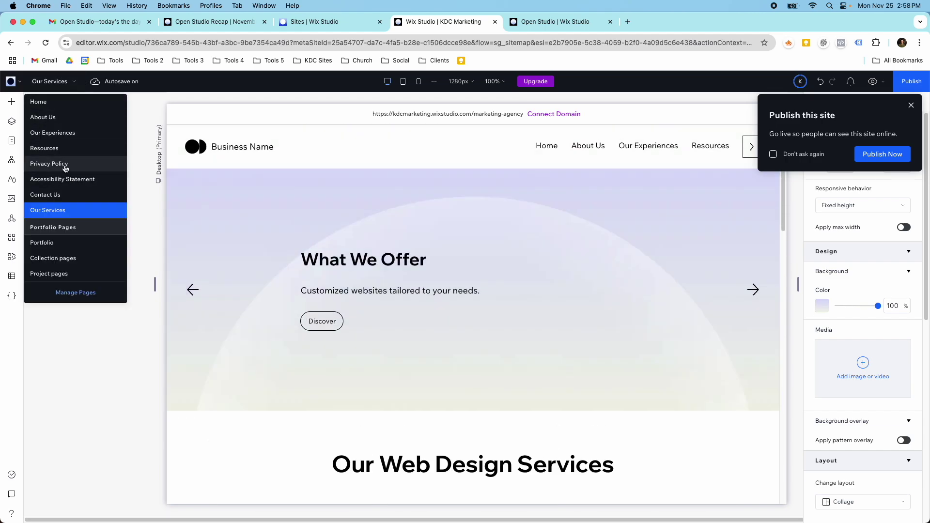
left_click(53, 148)
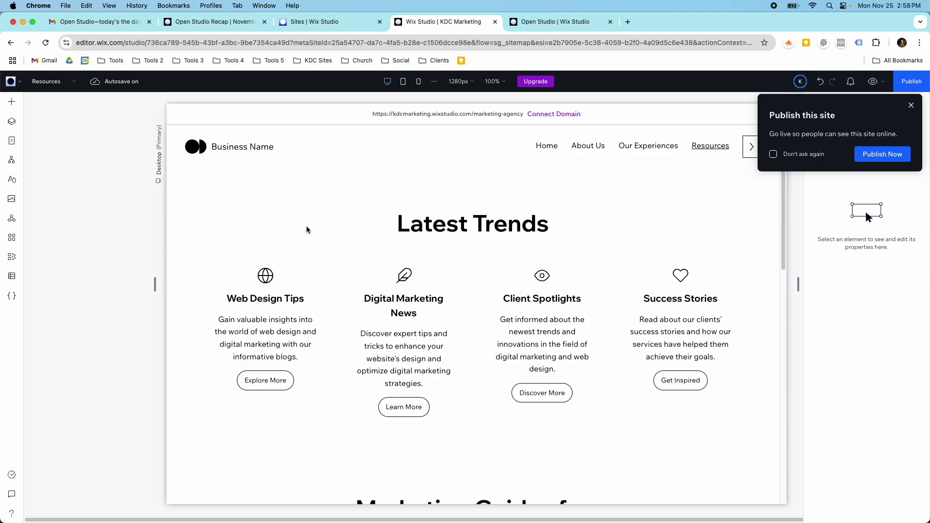
scroll(409, 269, "down", 3)
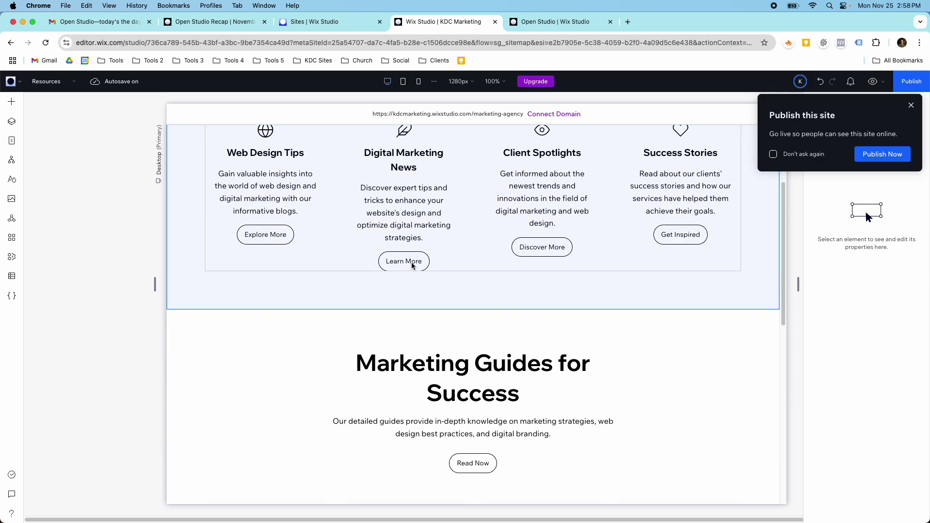
scroll(413, 266, "down", 10)
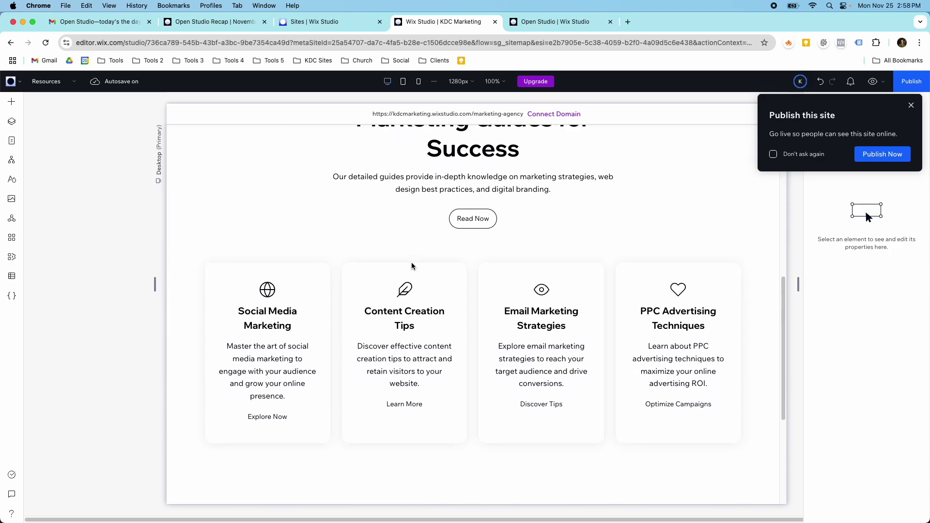
scroll(423, 261, "up", 15)
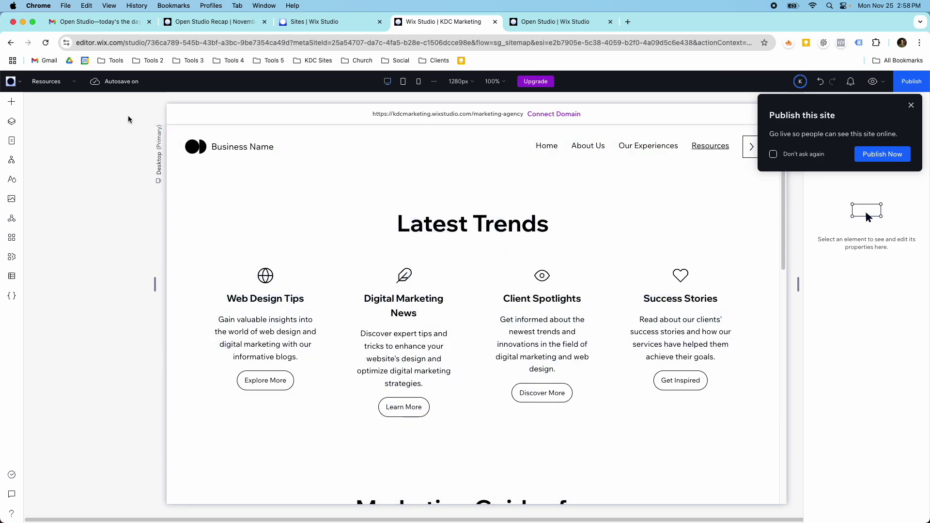
left_click(63, 82)
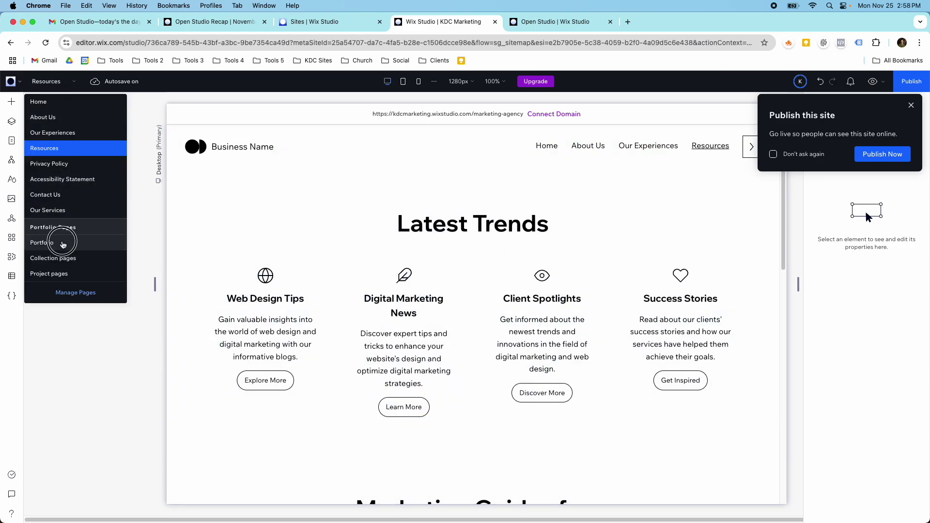
left_click(59, 242)
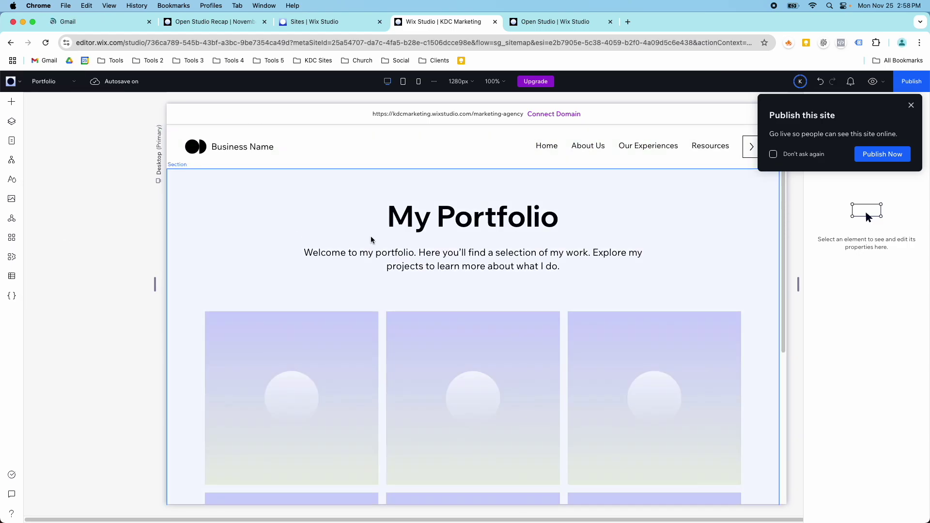
- Switch to the Collection pages template and select its collection page element in the image grid
scroll(373, 240, "down", 8)
scroll(372, 240, "up", 5)
left_click(46, 80)
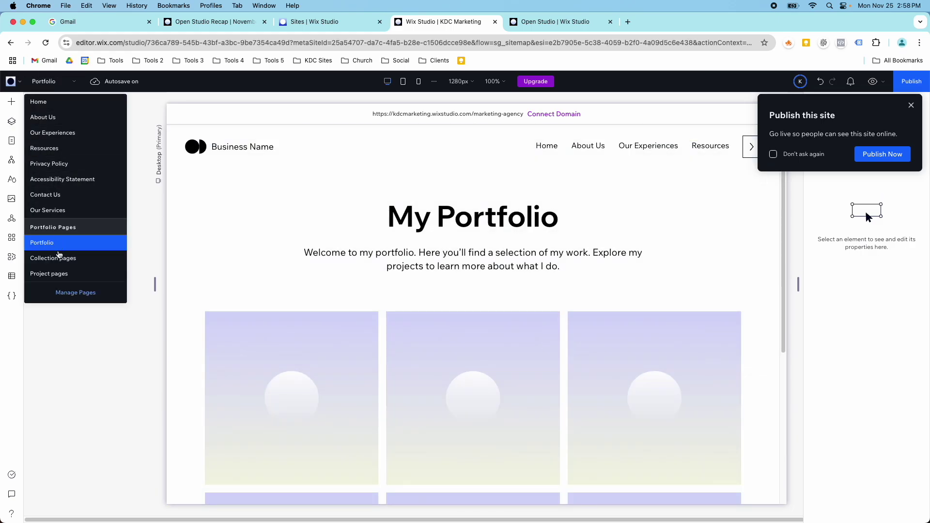
left_click(59, 257)
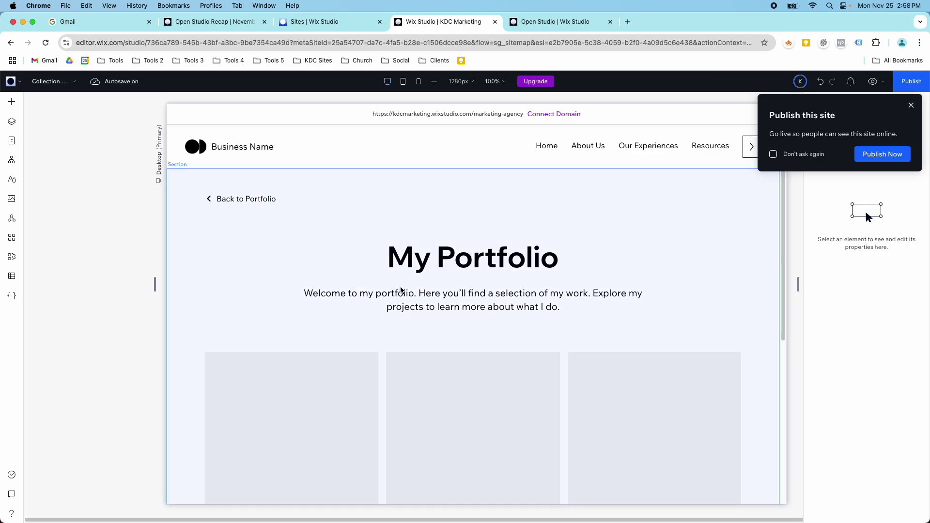
scroll(401, 291, "down", 5)
left_click(349, 242)
left_click(347, 239)
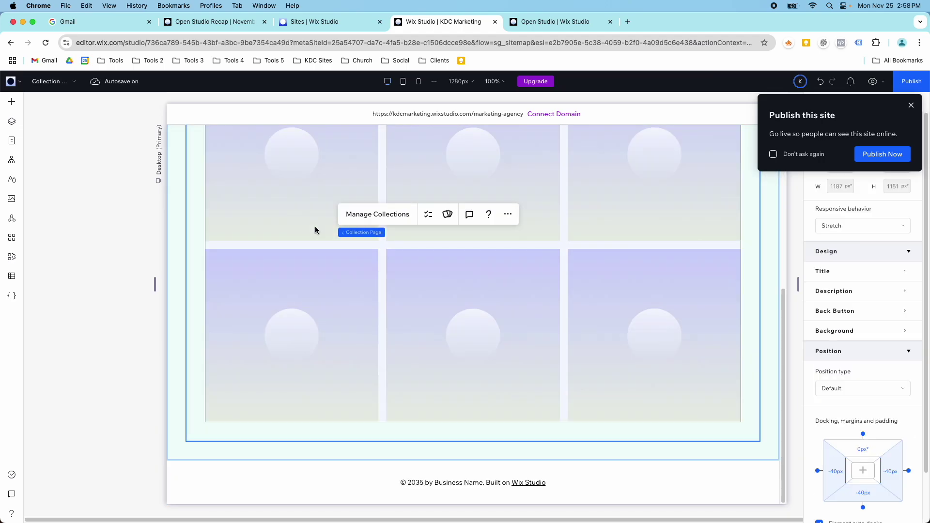
scroll(283, 237, "up", 5)
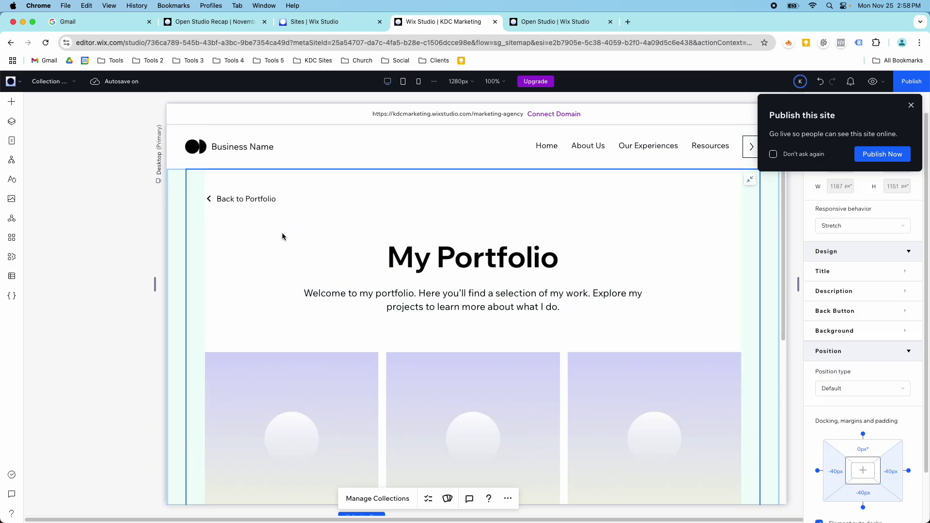
scroll(283, 237, "down", 3)
- Open the Project pages template, glance at the Open Studio Recap article, and return to the editor
left_click(48, 81)
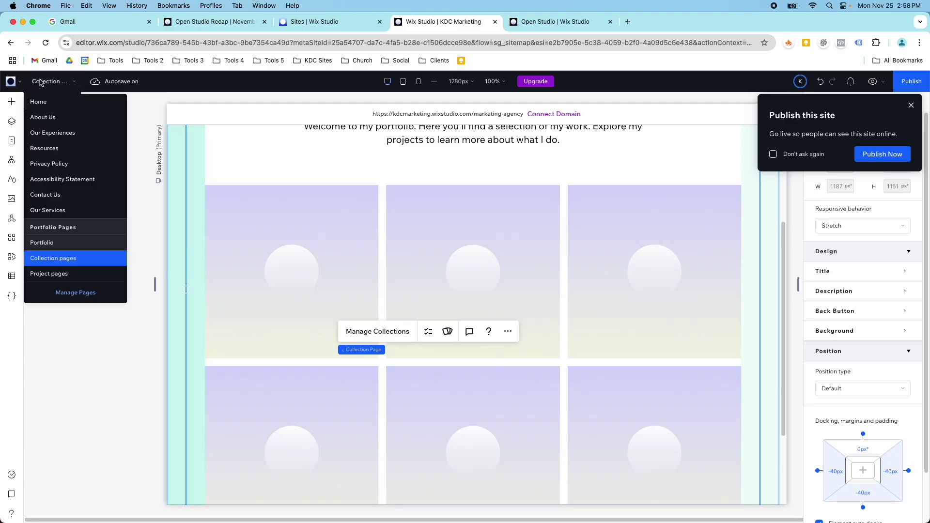
left_click(63, 273)
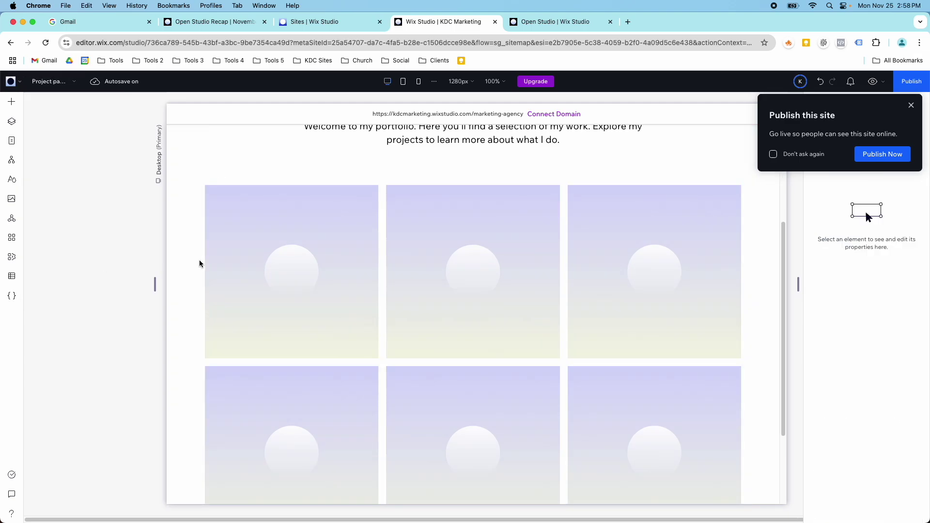
scroll(199, 263, "down", 5)
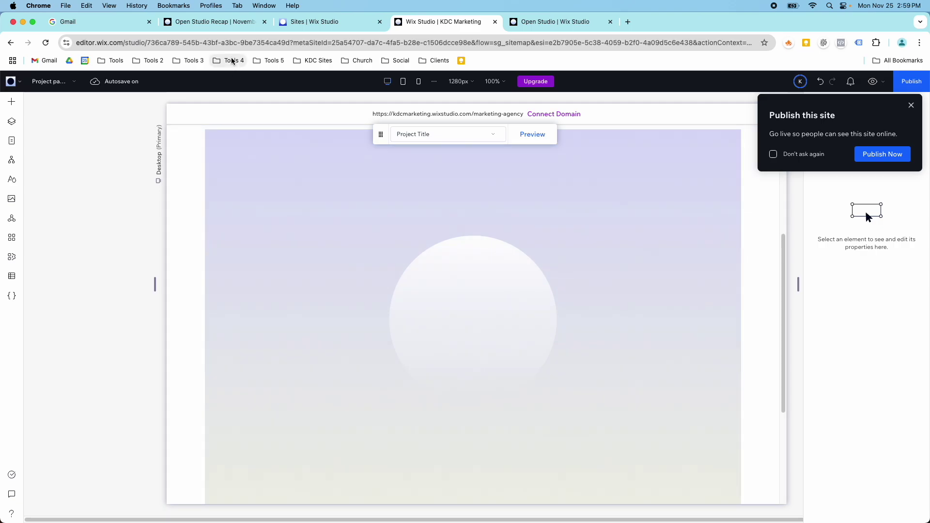
left_click(235, 22)
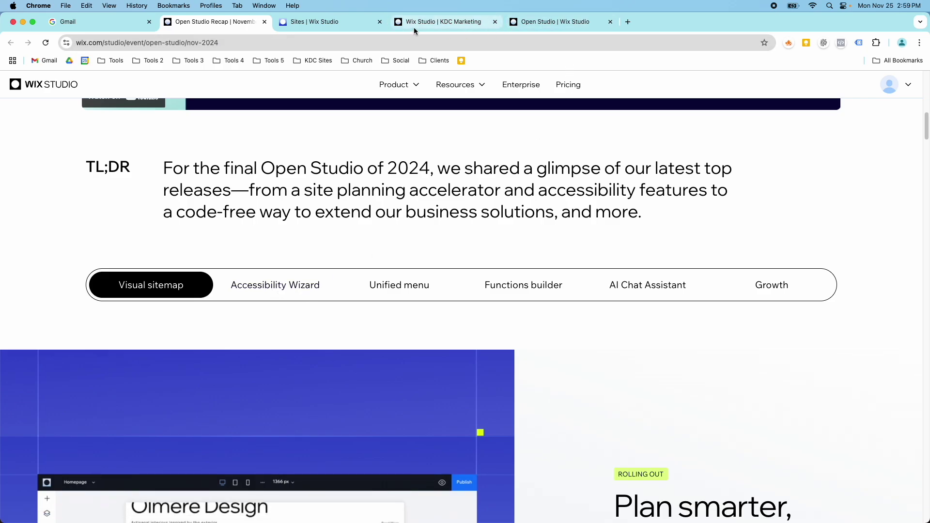
left_click(418, 26)
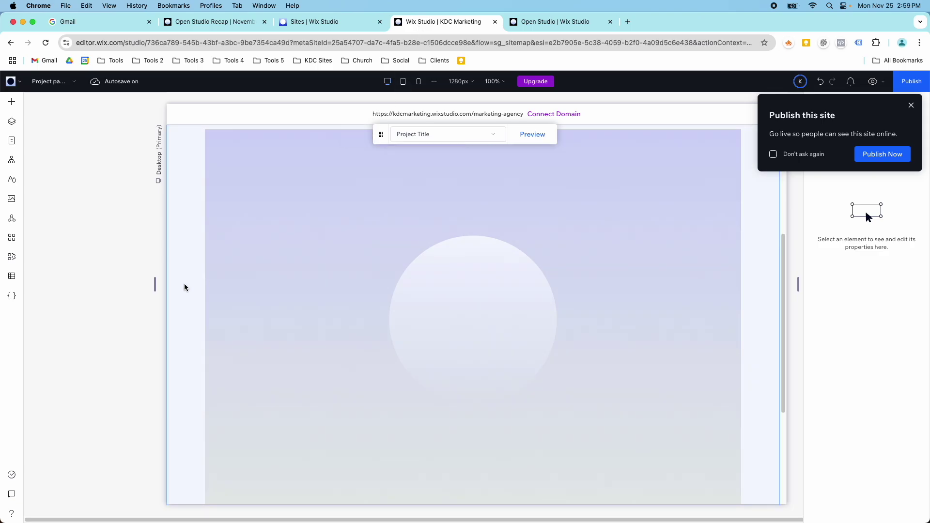
scroll(184, 287, "down", 3)
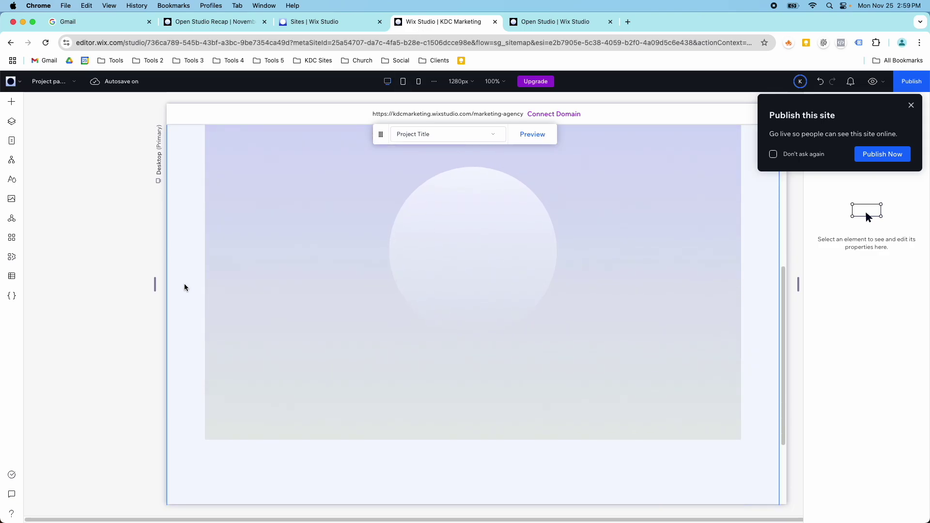
scroll(184, 287, "up", 5)
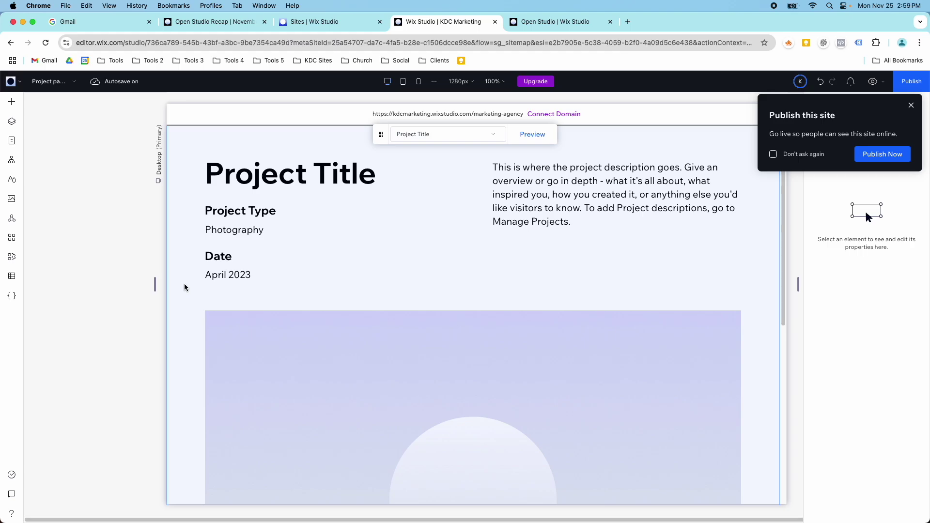
- Export the Visual Sitemap as an image and open the downloaded sitemap-screenshot (1).jpeg
left_click(13, 162)
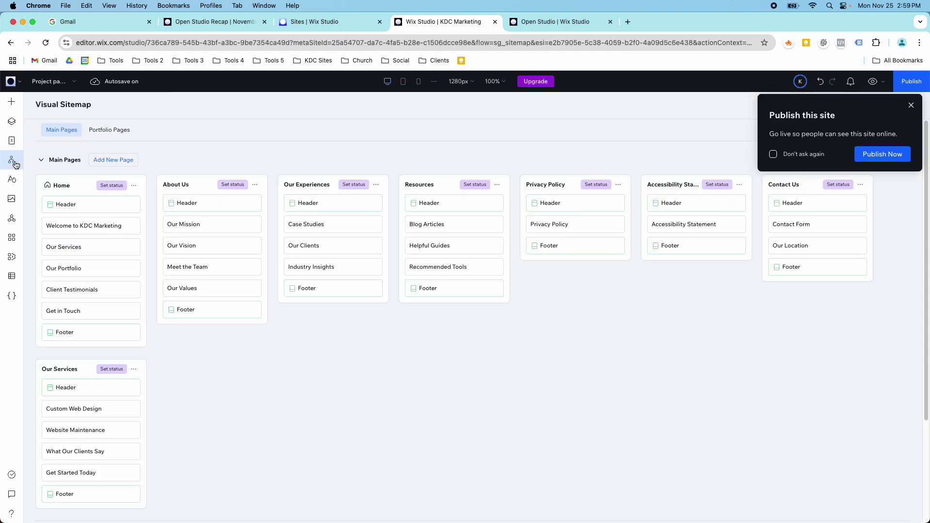
left_click(912, 105)
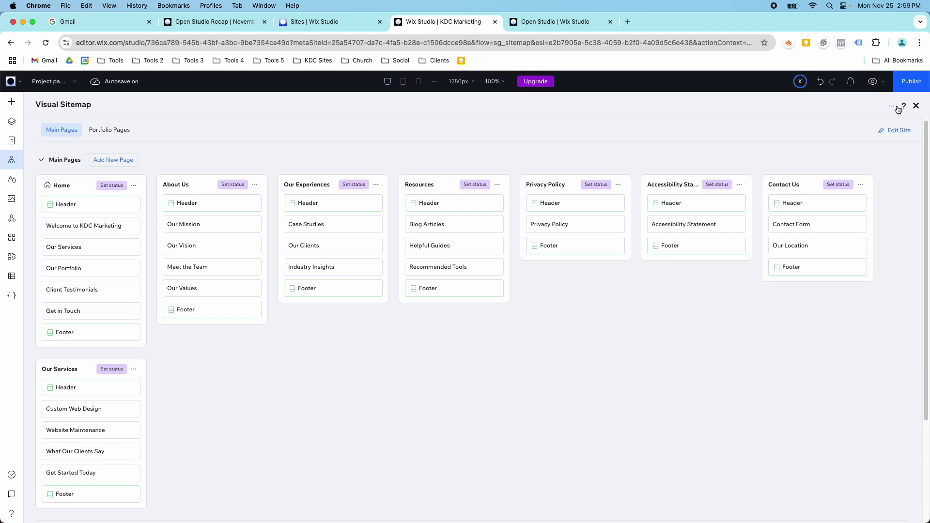
left_click(894, 106)
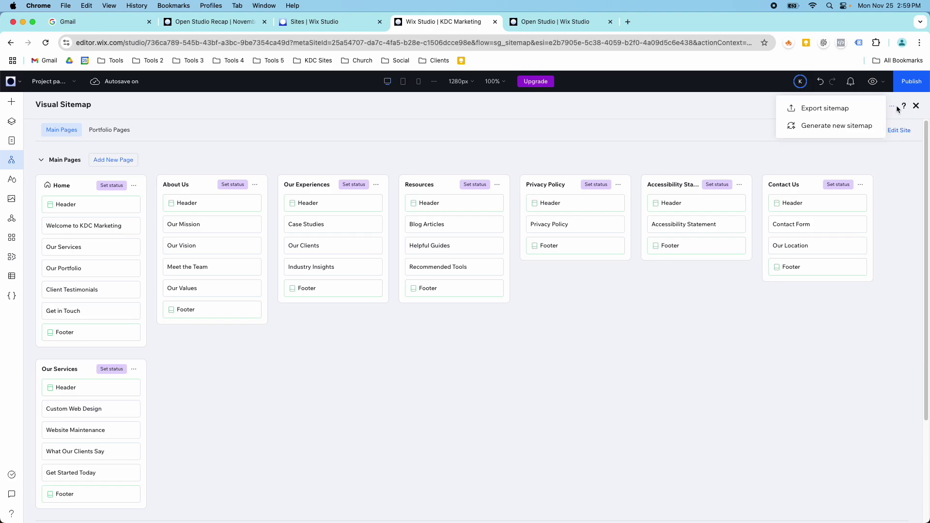
left_click(816, 110)
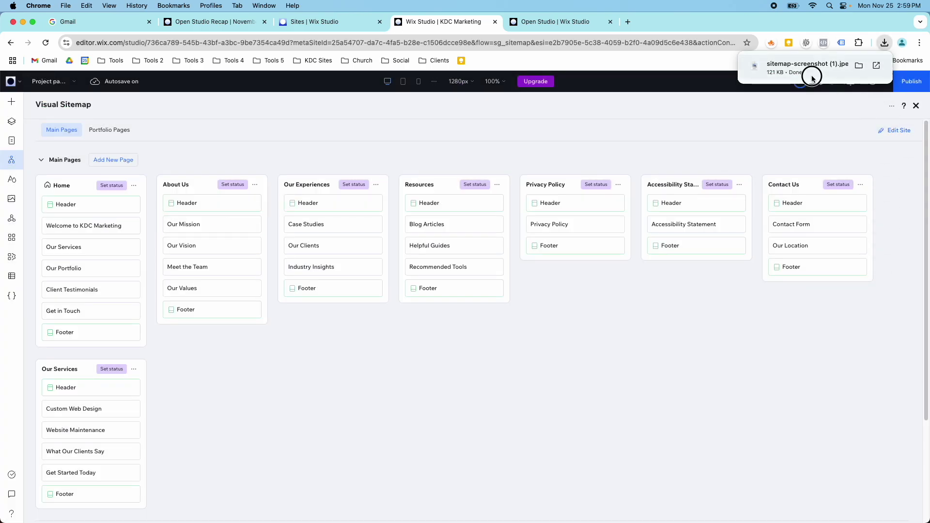
left_click(812, 78)
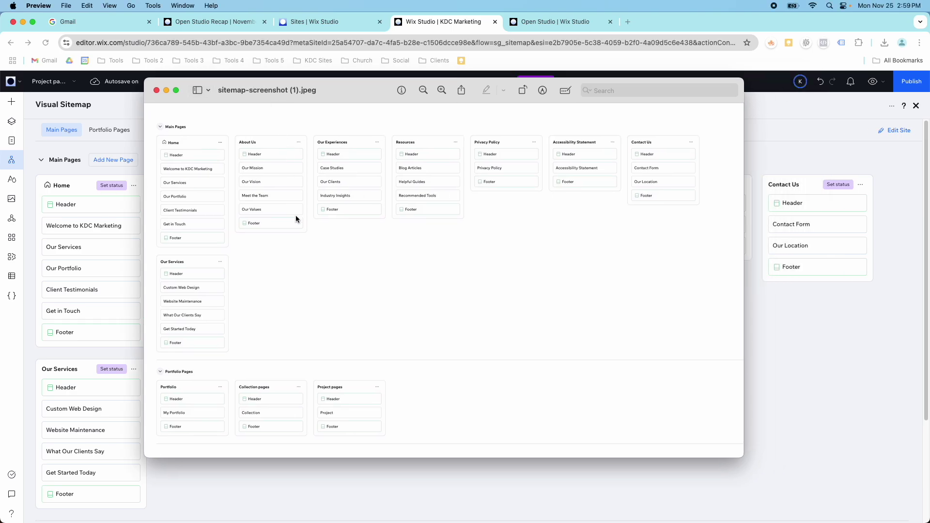
- Zoom in three levels on sitemap-screenshot (1).jpeg and pan across its page cards
left_click(441, 91)
left_click(441, 90)
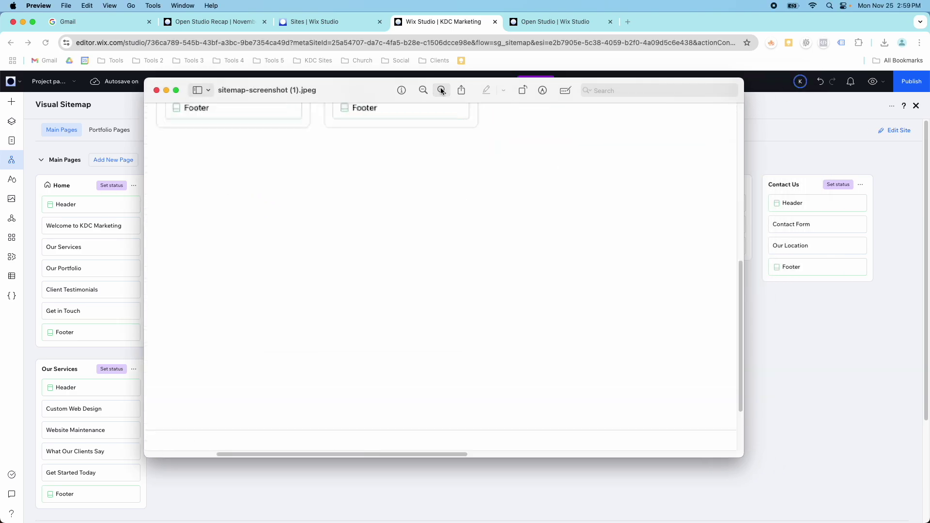
left_click(441, 91)
scroll(357, 188, "up", 10)
scroll(357, 188, "left", 5)
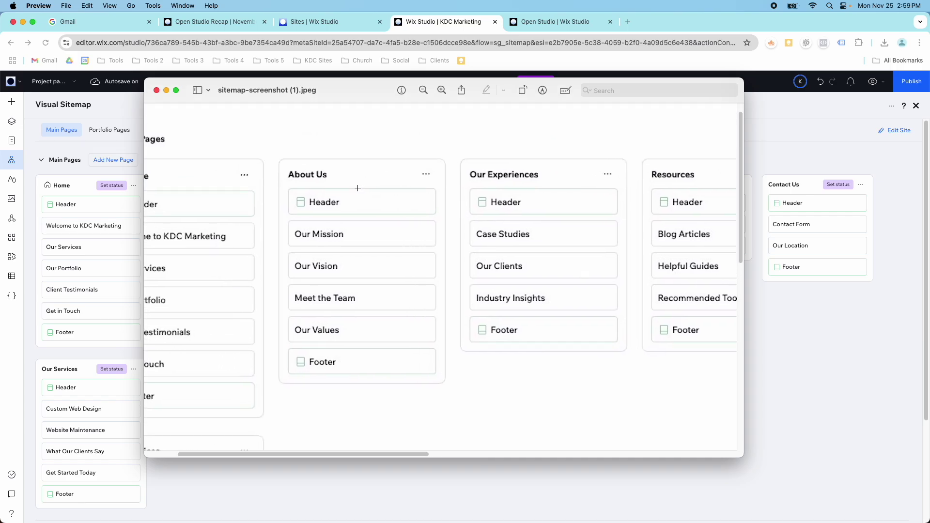
scroll(357, 188, "down", 10)
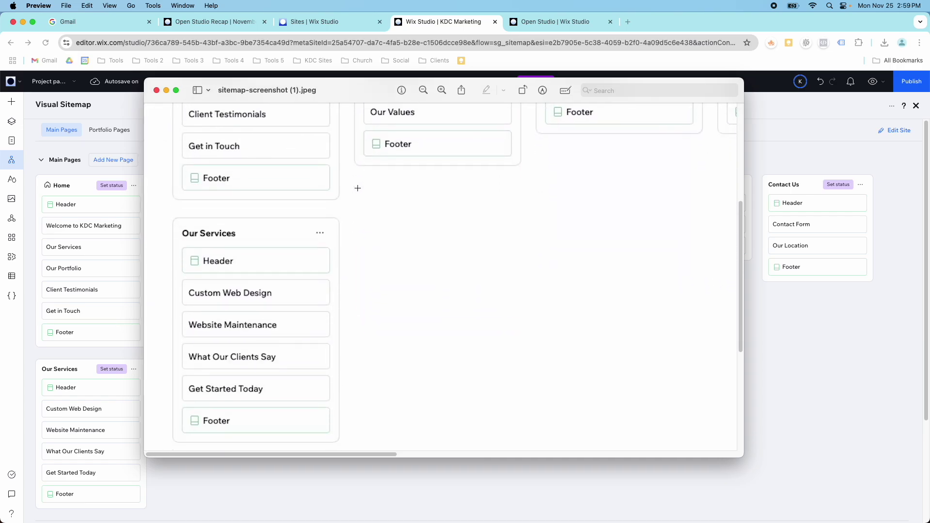
scroll(357, 188, "down", 5)
scroll(358, 188, "right", 10)
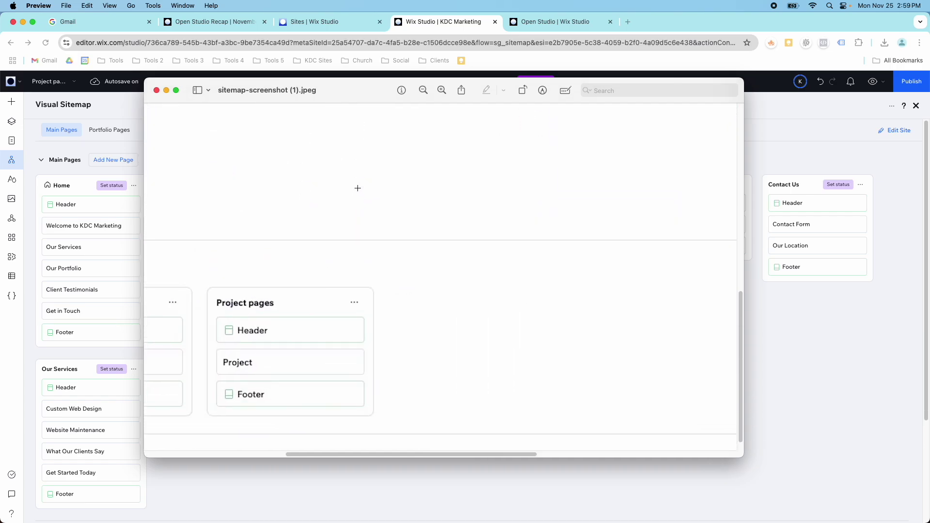
- Check the remaining page cards in the sitemap image, then close it in Preview
scroll(358, 188, "up", 10)
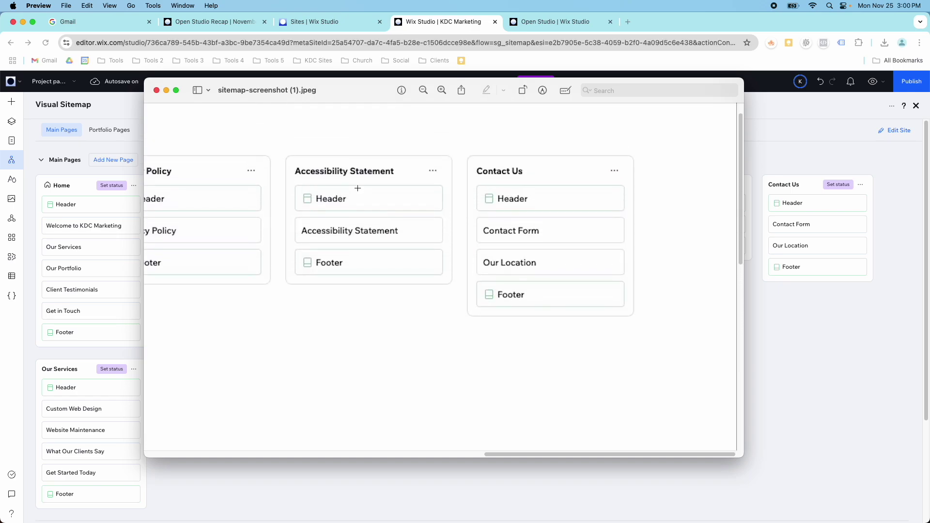
scroll(357, 188, "left", 10)
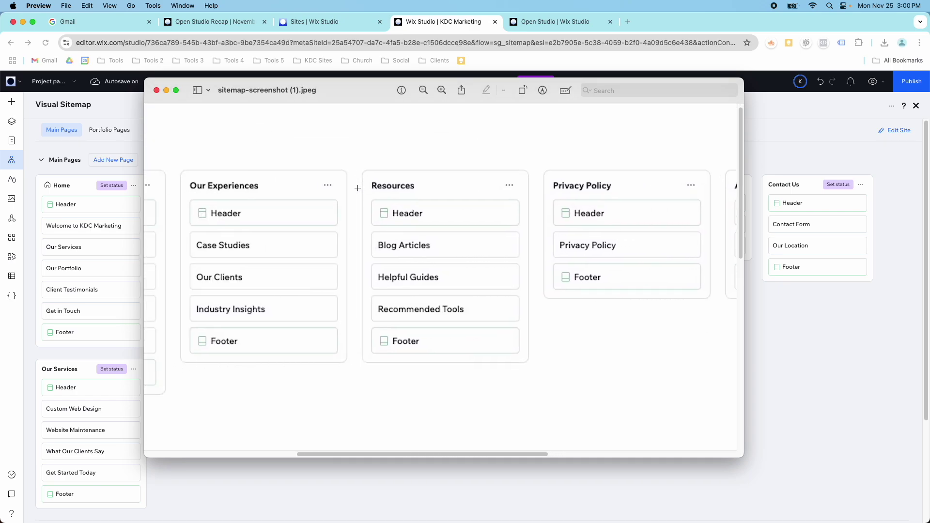
scroll(358, 188, "left", 5)
scroll(357, 188, "down", 2)
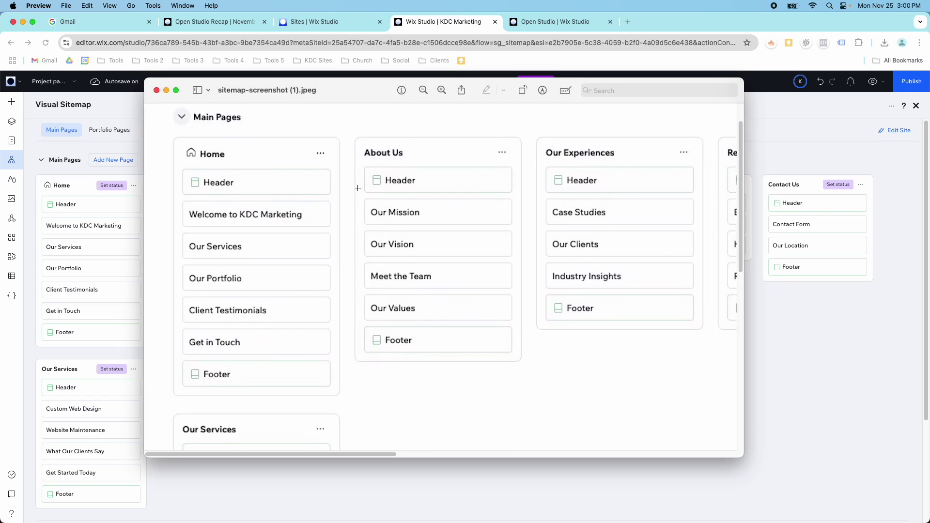
scroll(357, 188, "down", 10)
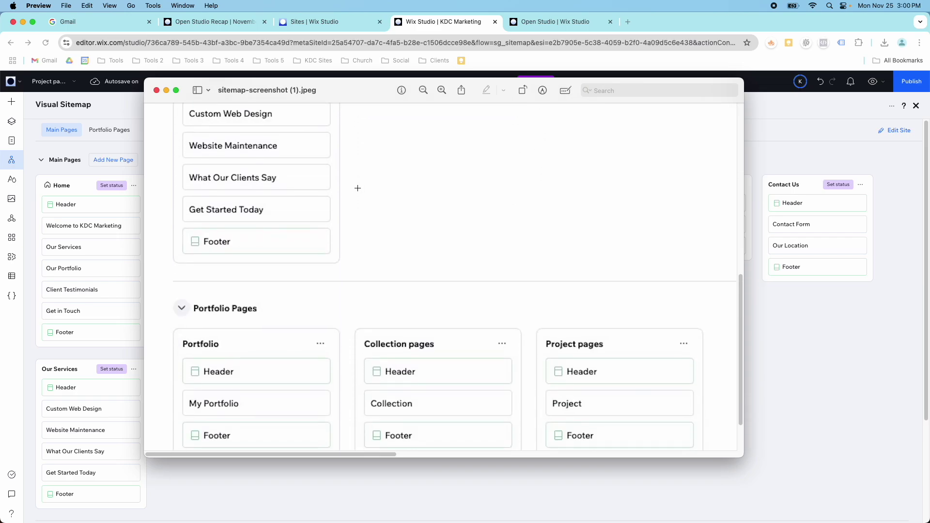
scroll(358, 188, "up", 5)
scroll(357, 188, "up", 8)
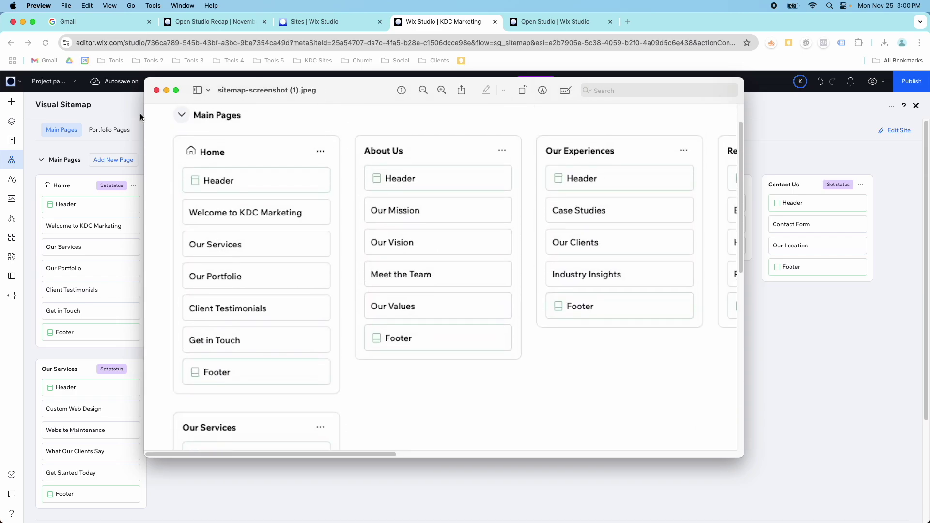
left_click(156, 90)
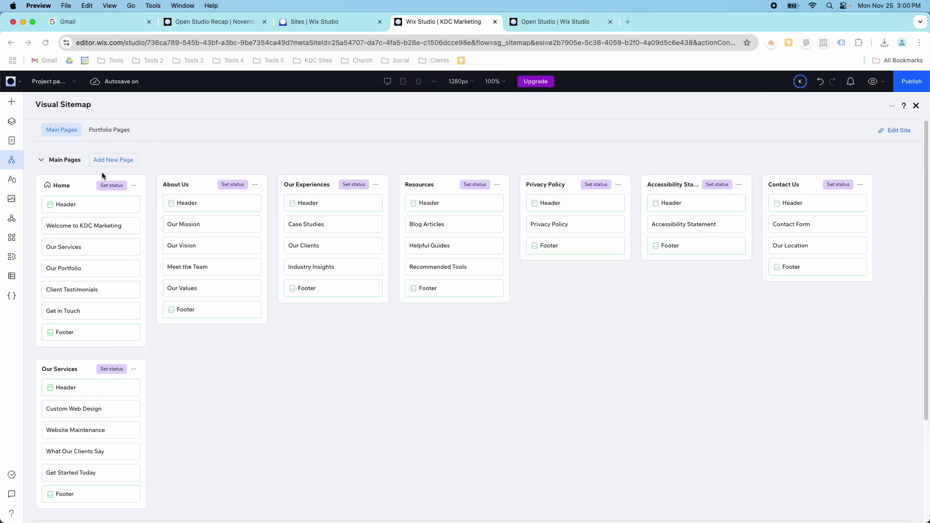
- Show the Portfolio Pages part of the Visual Sitemap and scroll through it
scroll(105, 251, "down", 1)
left_click(111, 121)
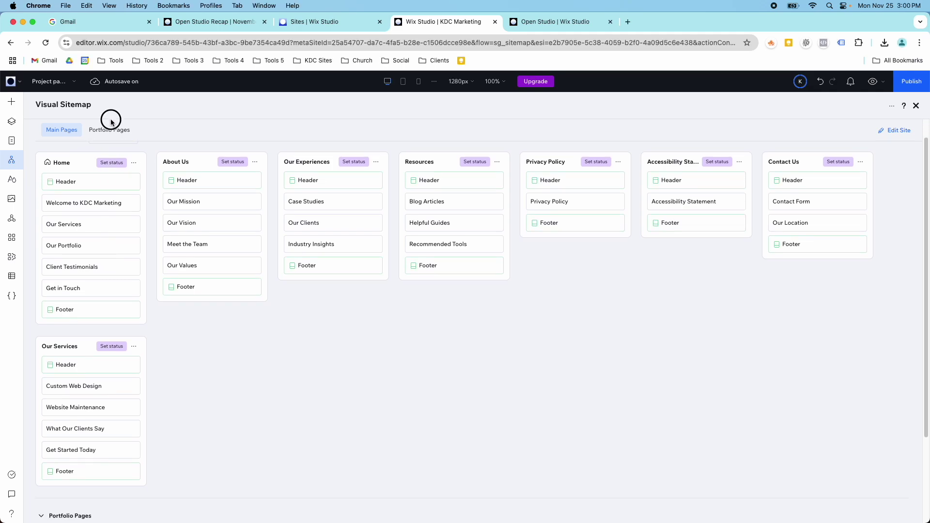
left_click(108, 129)
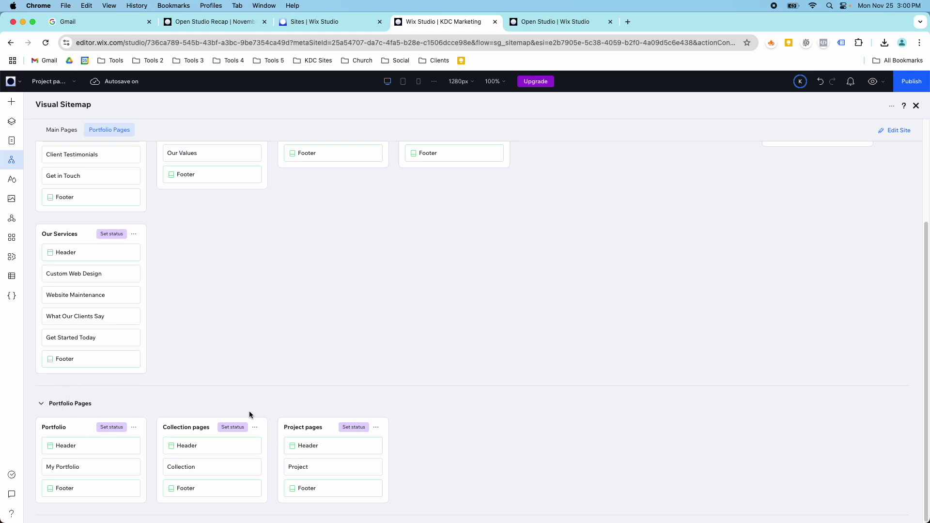
scroll(249, 411, "up", 5)
scroll(249, 411, "down", 3)
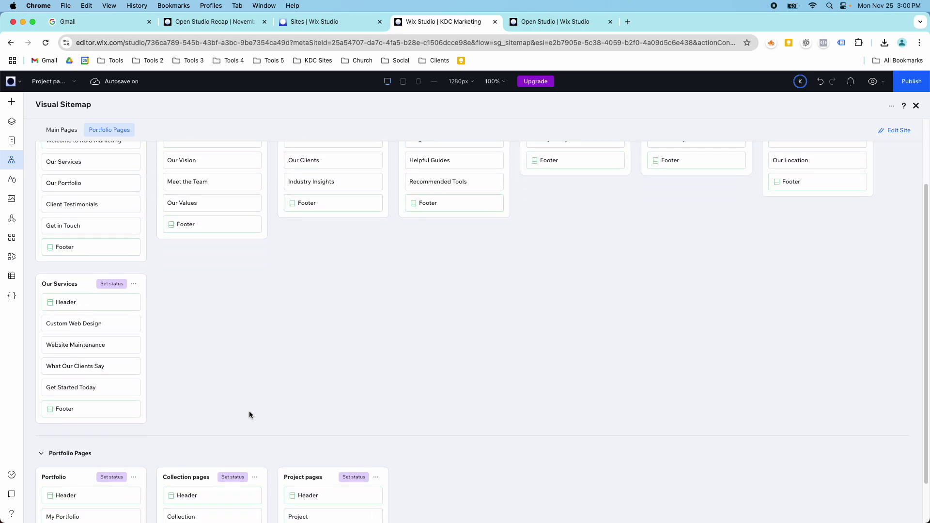
scroll(249, 411, "down", 2)
scroll(353, 379, "up", 6)
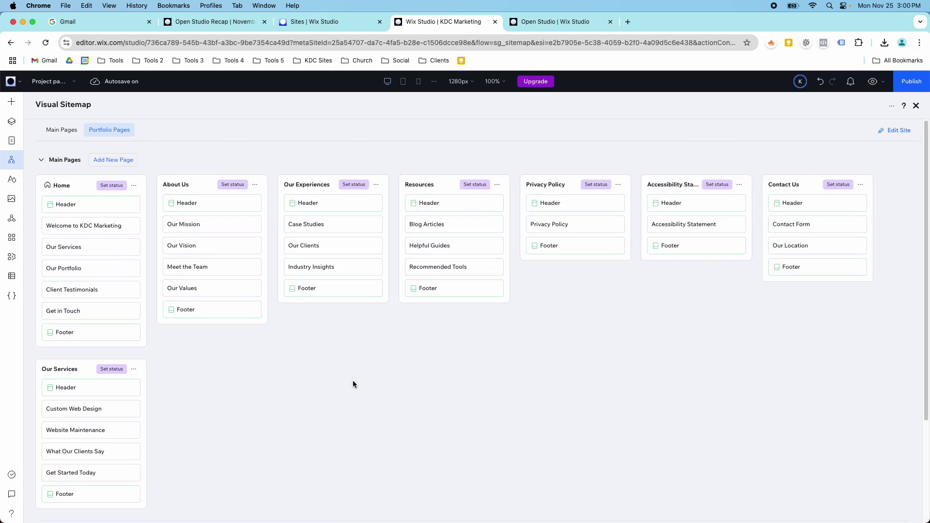
- Collapse and re-expand the Main Pages and Portfolio Pages groups, then go back to editing the site
left_click(41, 160)
left_click(38, 196)
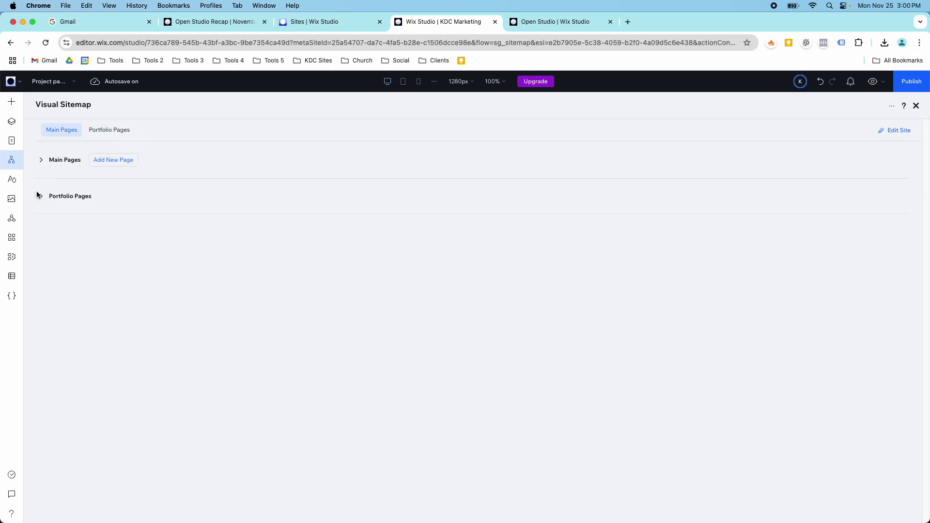
left_click(38, 160)
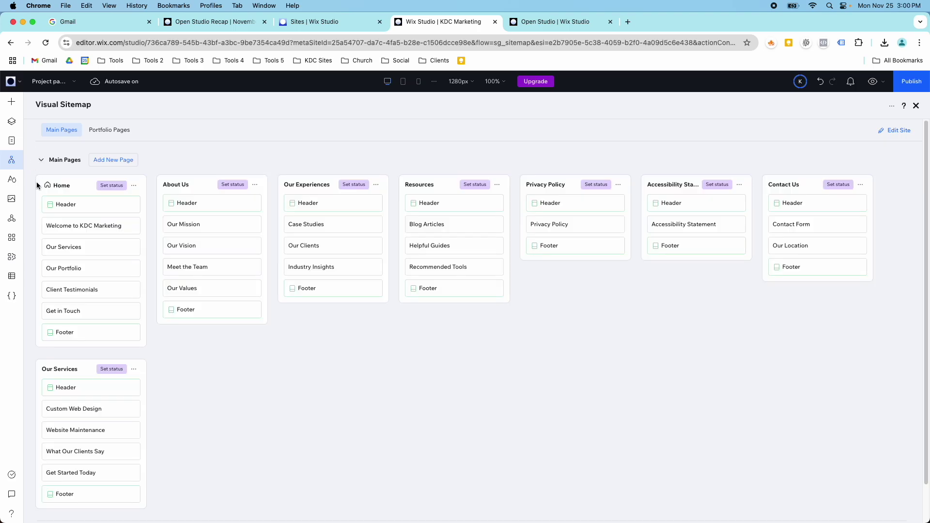
scroll(62, 239, "down", 1)
left_click(41, 497)
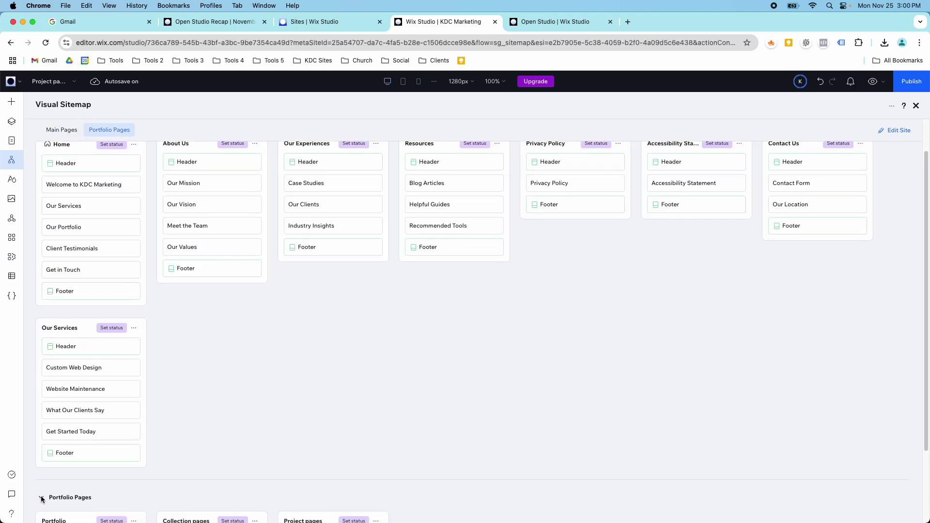
left_click(891, 132)
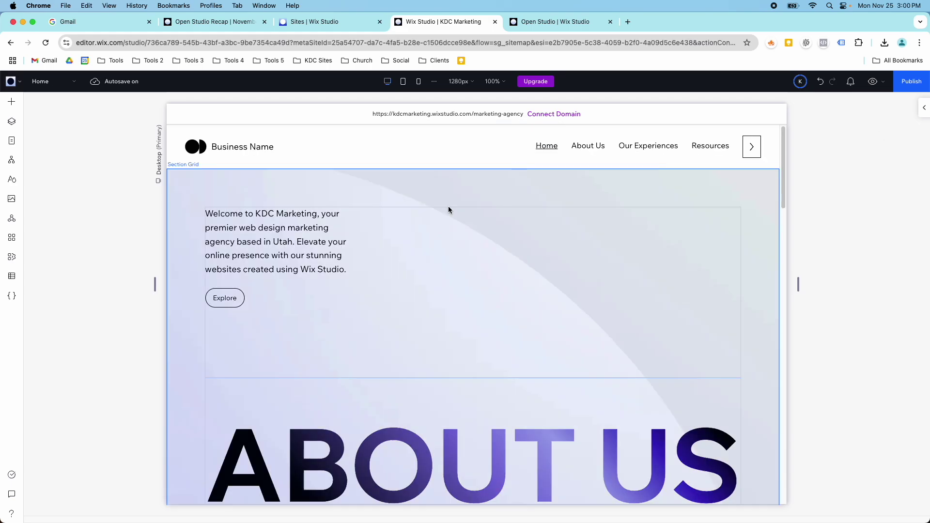
- Scroll the Home page and select the ABOUT US cell's Text Mask
scroll(519, 257, "down", 5)
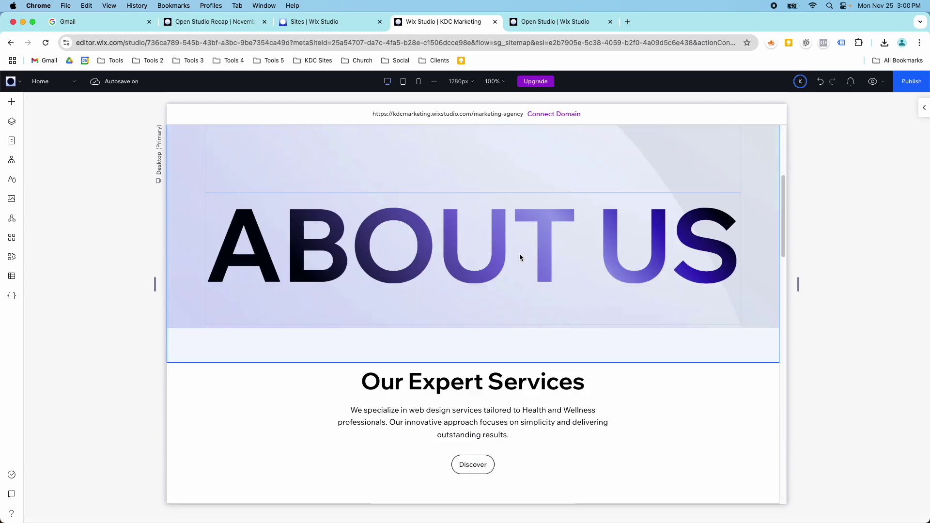
scroll(519, 257, "down", 5)
scroll(519, 258, "up", 6)
left_click(488, 274)
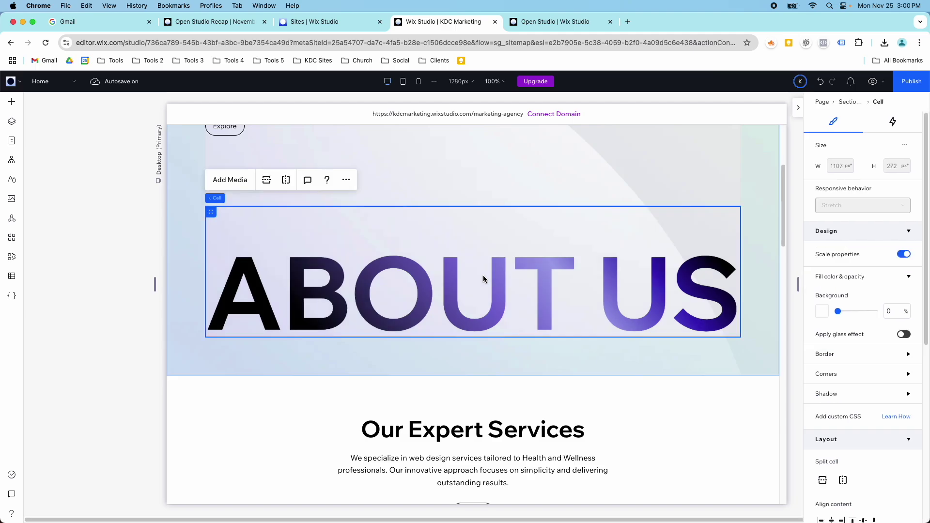
left_click(463, 296)
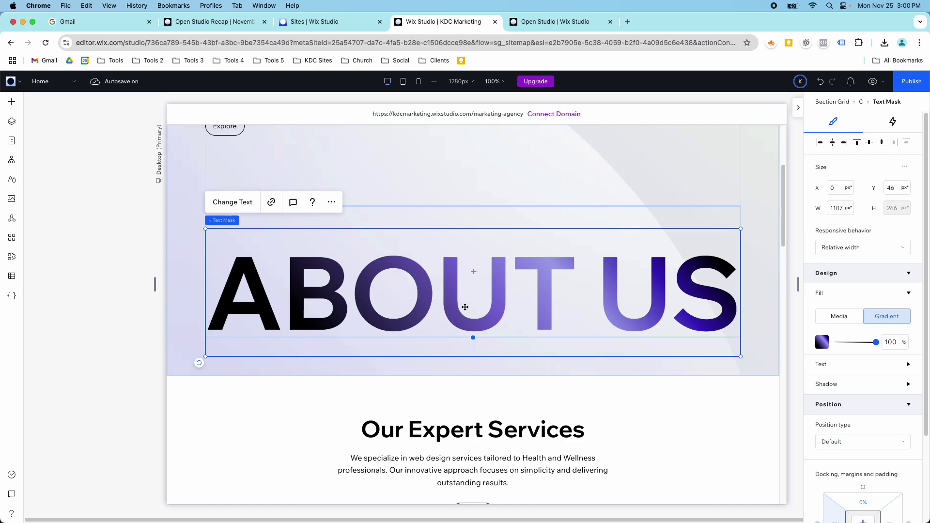
- Scroll back over the Home page, then bring up the Open Studio November 2024 recap page
scroll(468, 305, "down", 7)
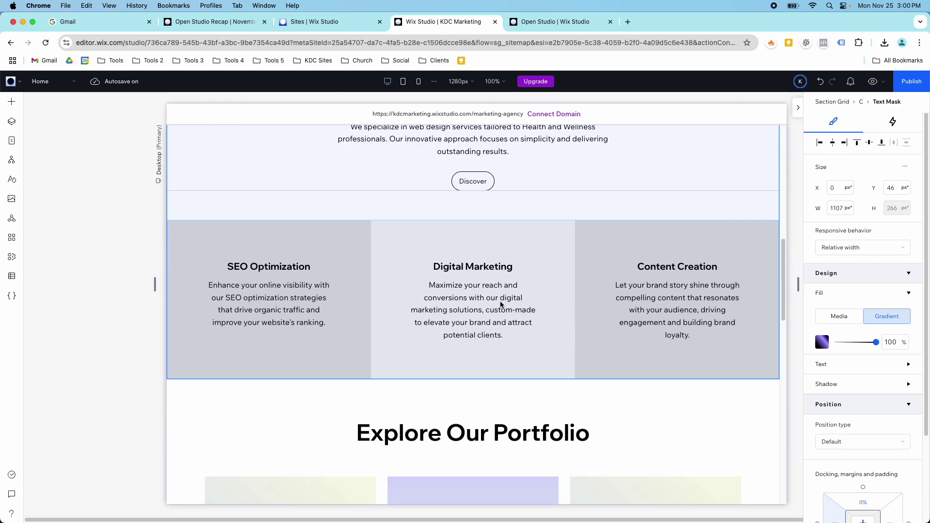
scroll(504, 330, "up", 9)
scroll(526, 359, "up", 2)
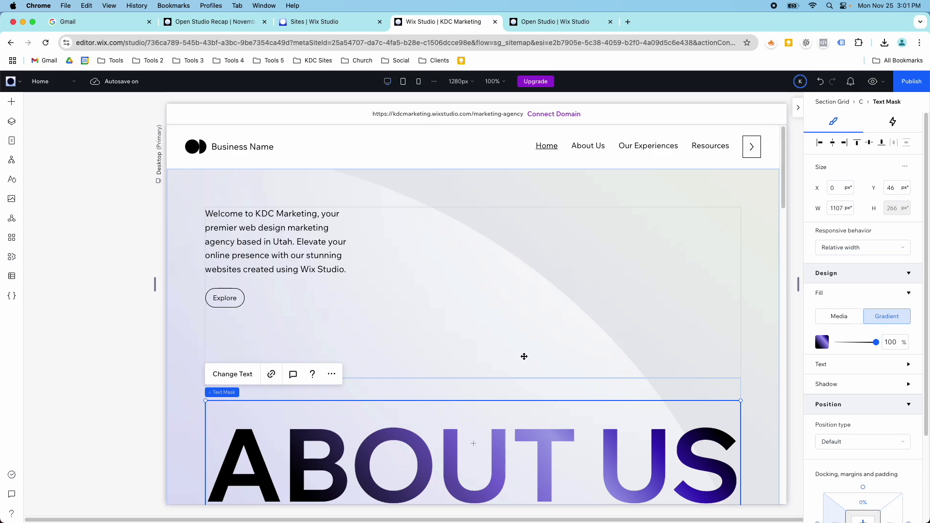
left_click(228, 21)
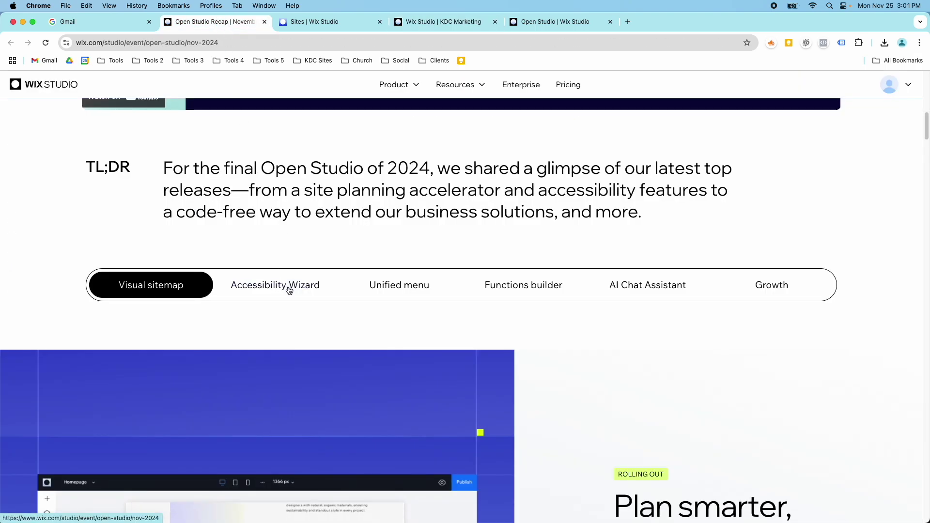
- Scroll the recap article and view its Unified menu feature highlight
scroll(380, 320, "down", 3)
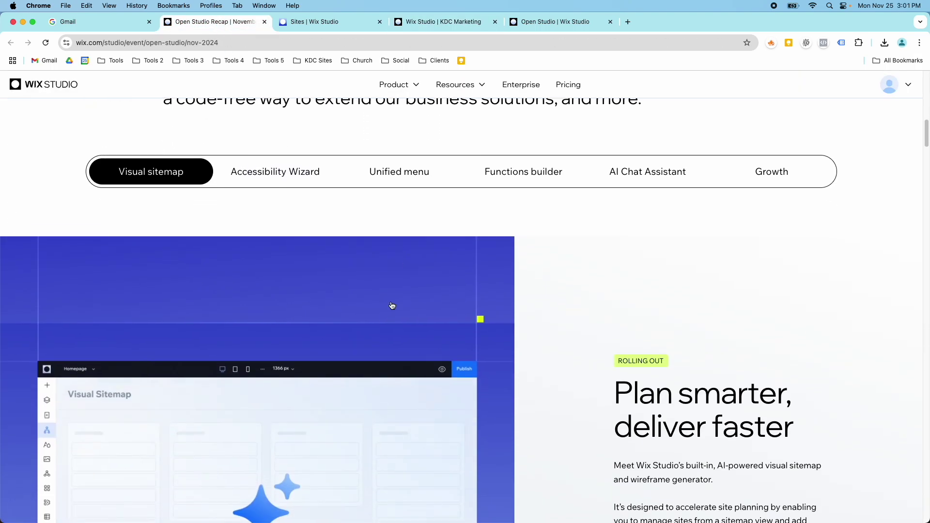
left_click(406, 165)
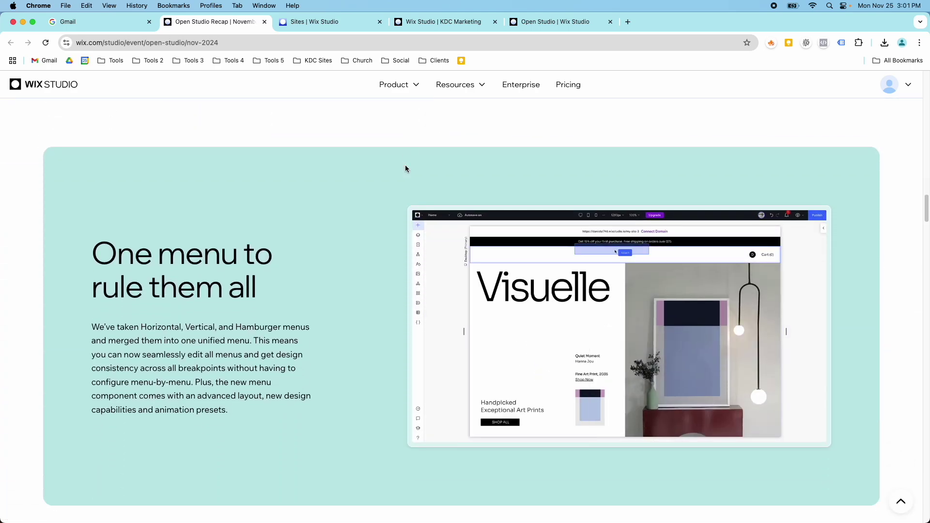
scroll(407, 170, "up", 15)
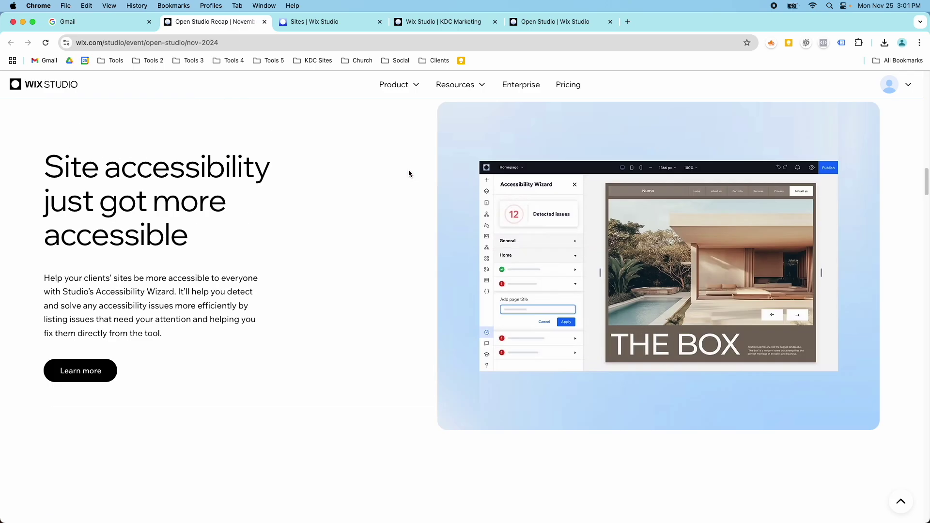
scroll(408, 173, "up", 7)
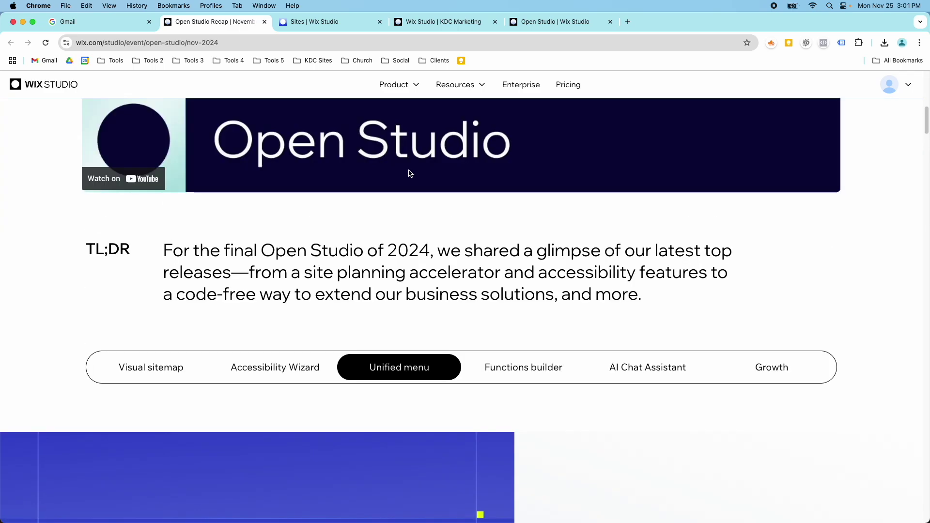
- View the Functions builder highlight, scroll back to the top, and return to the KDC Marketing editor
left_click(552, 367)
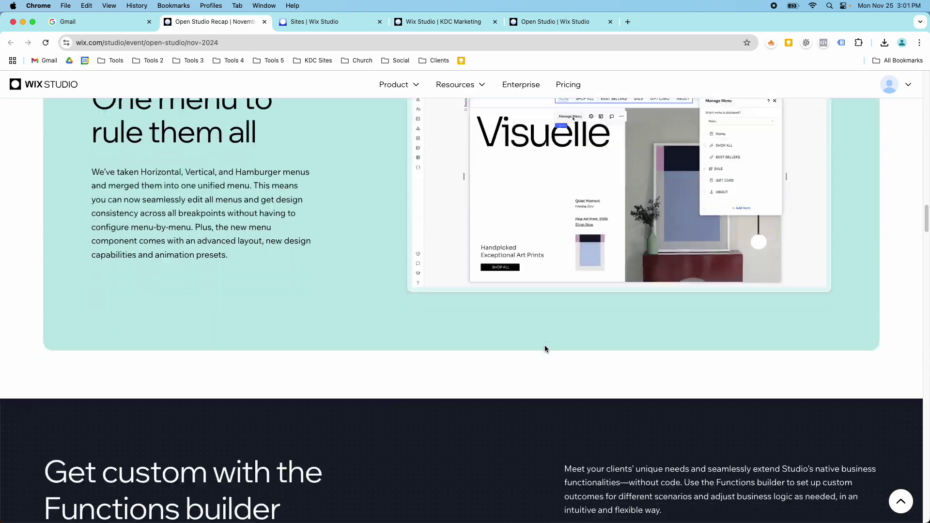
scroll(545, 345, "down", 4)
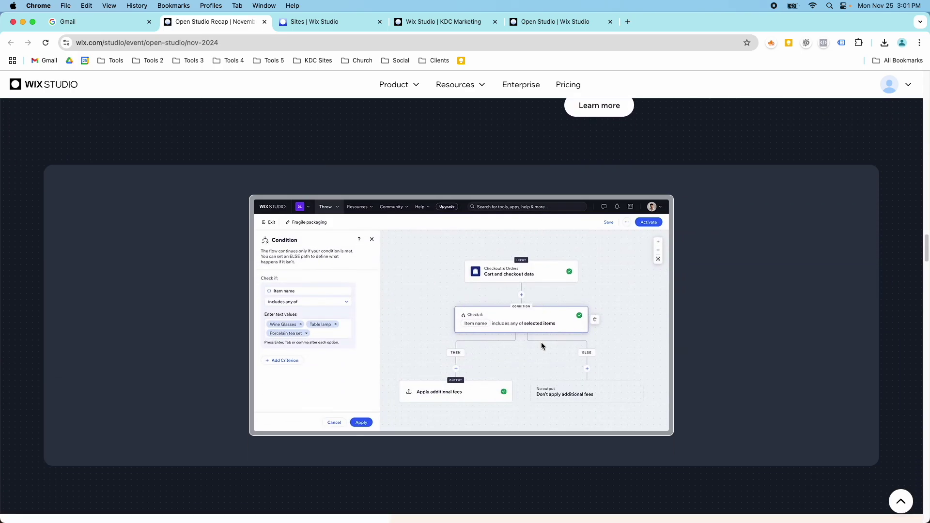
scroll(543, 346, "up", 5)
scroll(542, 345, "down", 15)
scroll(542, 345, "up", 5)
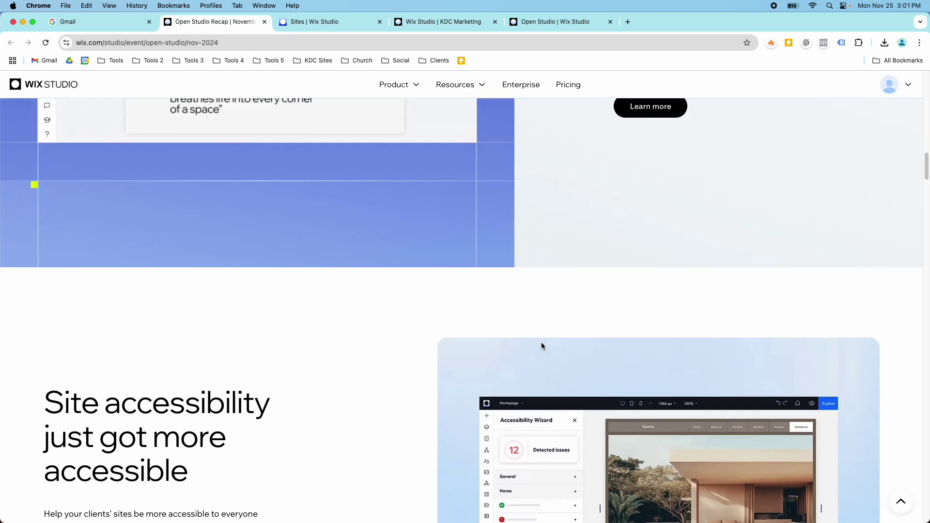
scroll(541, 342, "up", 20)
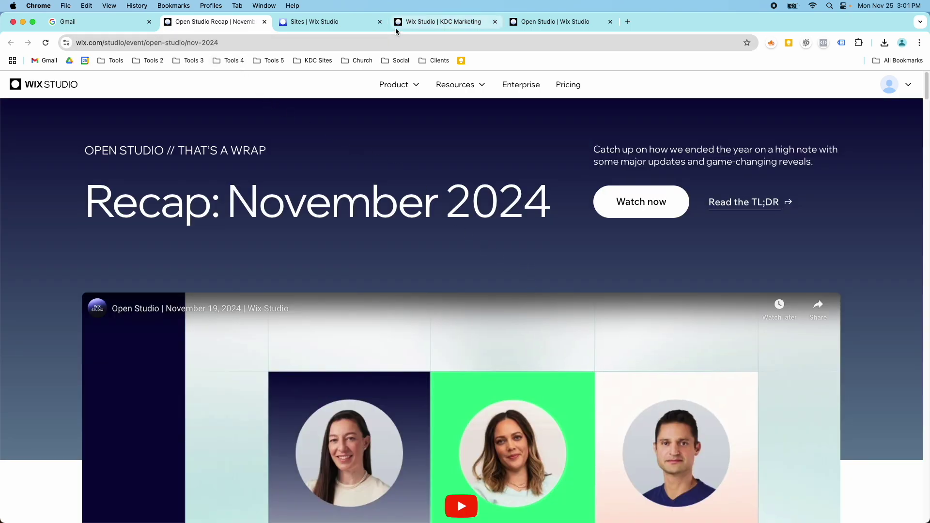
left_click(406, 22)
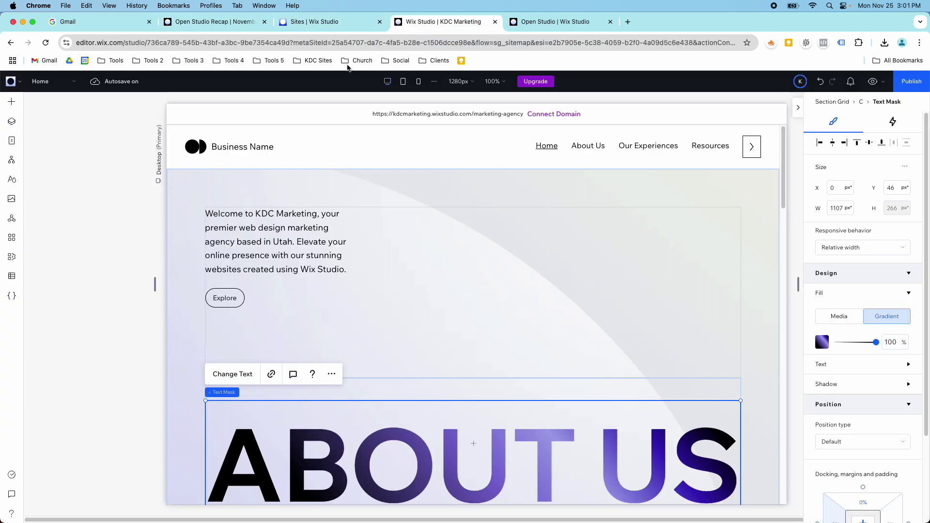
- Open the Visual Sitemap listing Home through Contact Us and the Our Services page sections
left_click(11, 162)
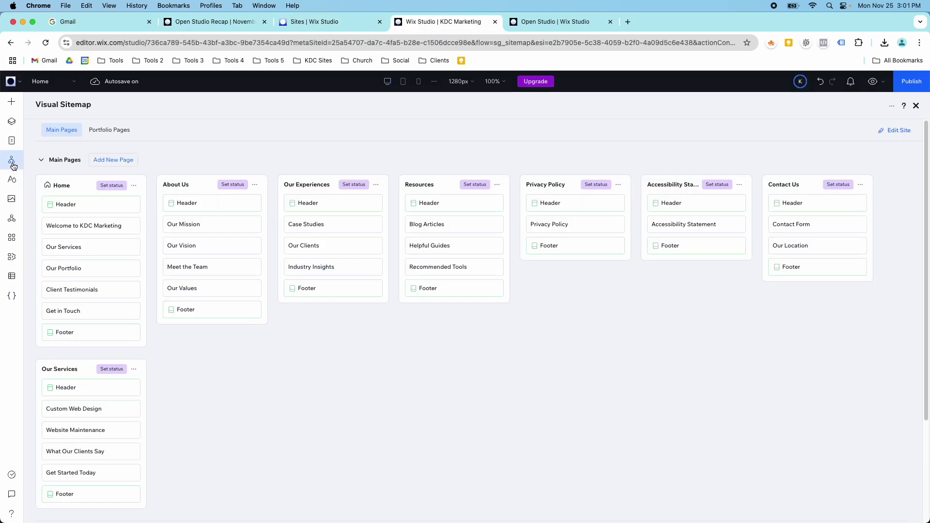